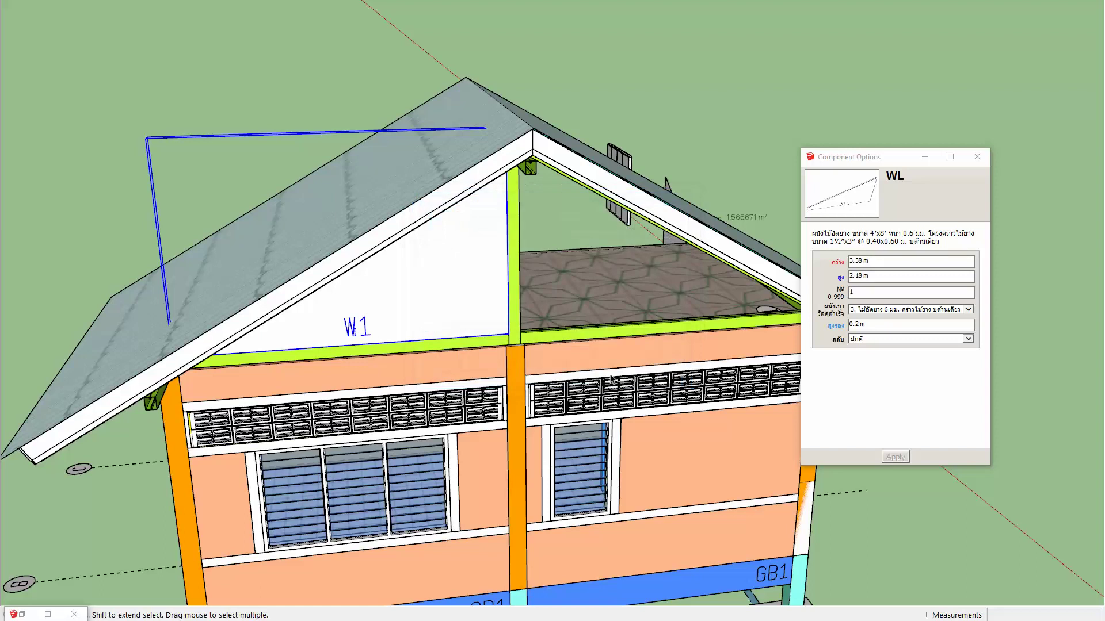
Step: Open the W1 wall component, inspect its framed triangle, then select the W1 panel
scroll(385, 297, "up", 2)
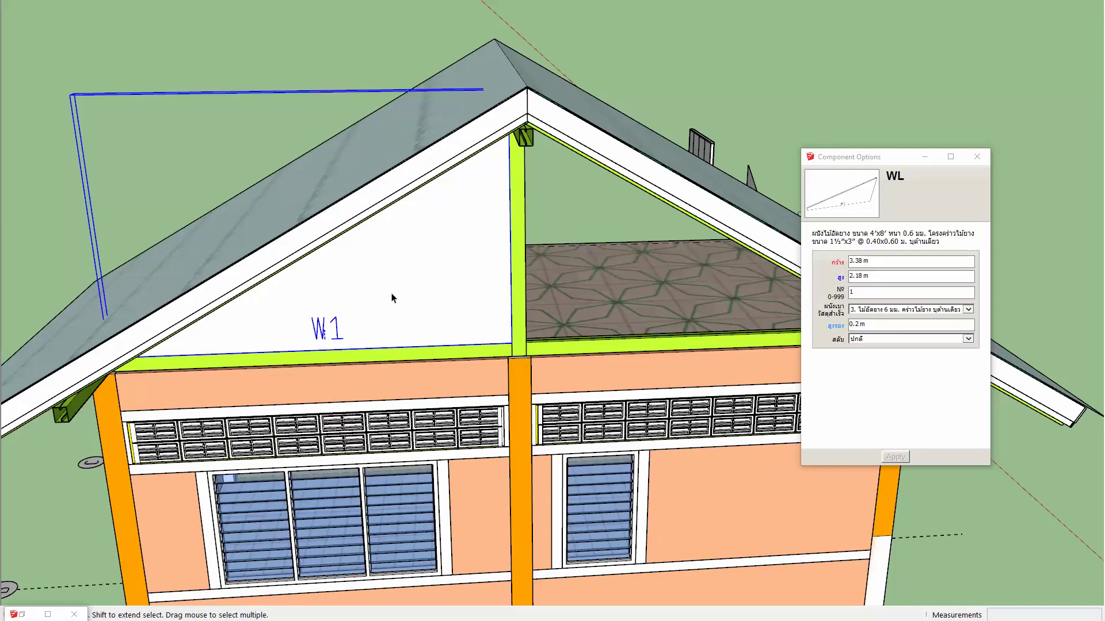
double_click(391, 298)
middle_click_drag(499, 293, 116, 327)
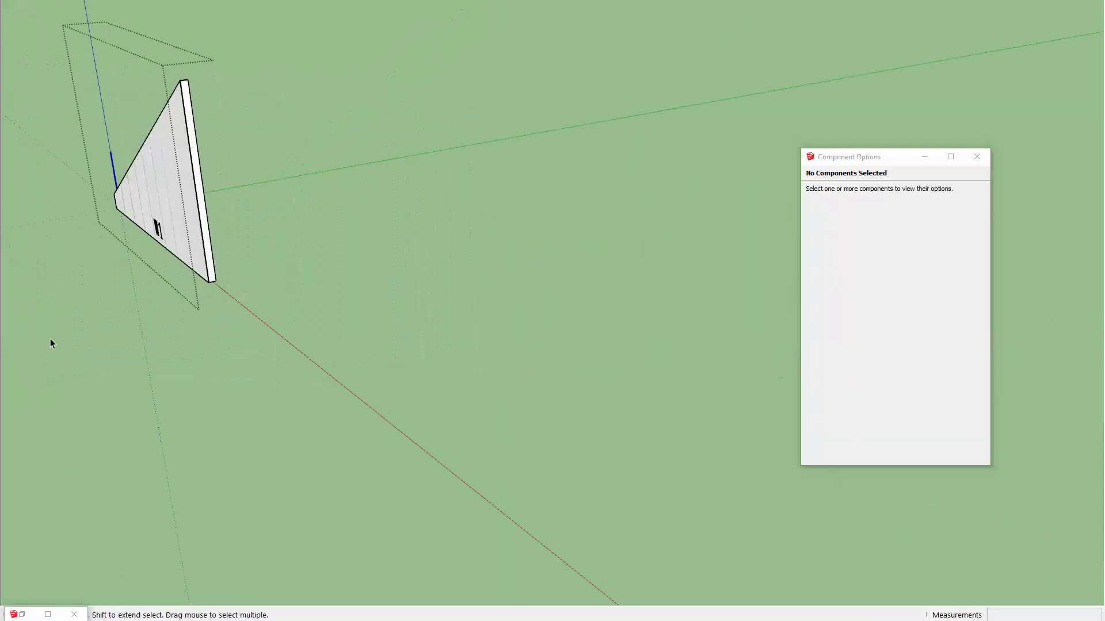
middle_click_drag(282, 217, 244, 257)
mouse_move(326, 256)
middle_mouse_down()
mouse_move(150, 244)
mouse_move(366, 201)
middle_mouse_up()
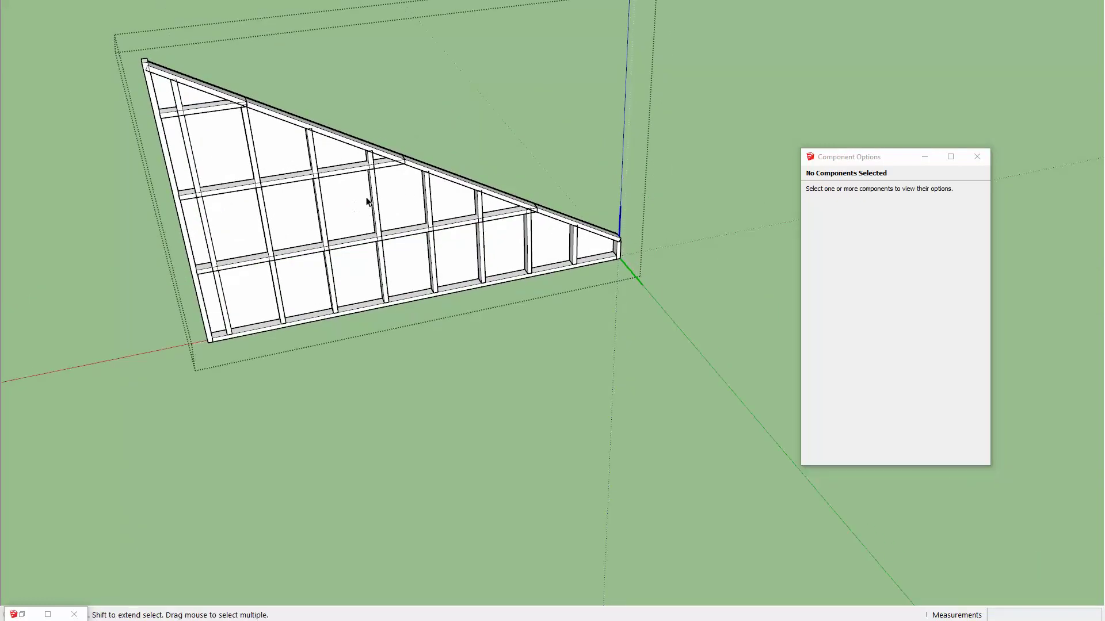
mouse_move(302, 216)
middle_mouse_down()
mouse_move(350, 157)
mouse_move(592, 328)
mouse_move(782, 316)
mouse_move(358, 316)
mouse_move(448, 306)
middle_mouse_up()
scroll(489, 315, "up", 2)
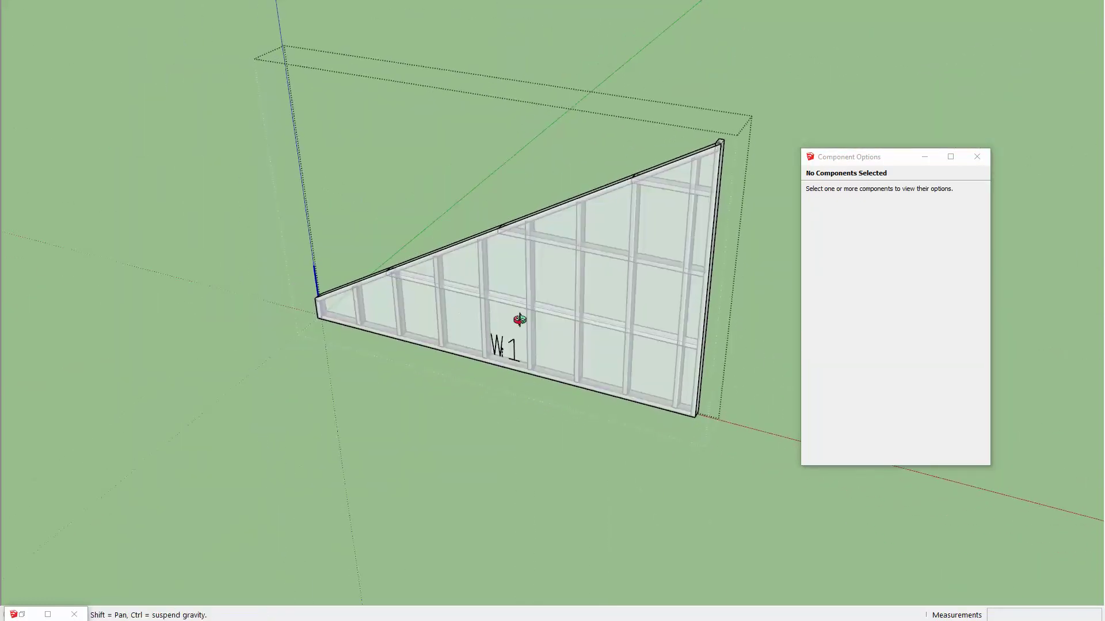
scroll(603, 312, "up", 2)
scroll(636, 310, "up", 3)
mouse_move(505, 311)
middle_mouse_down()
mouse_move(592, 339)
mouse_move(599, 264)
mouse_move(429, 286)
mouse_move(471, 254)
mouse_move(421, 268)
middle_mouse_up()
left_click(582, 327)
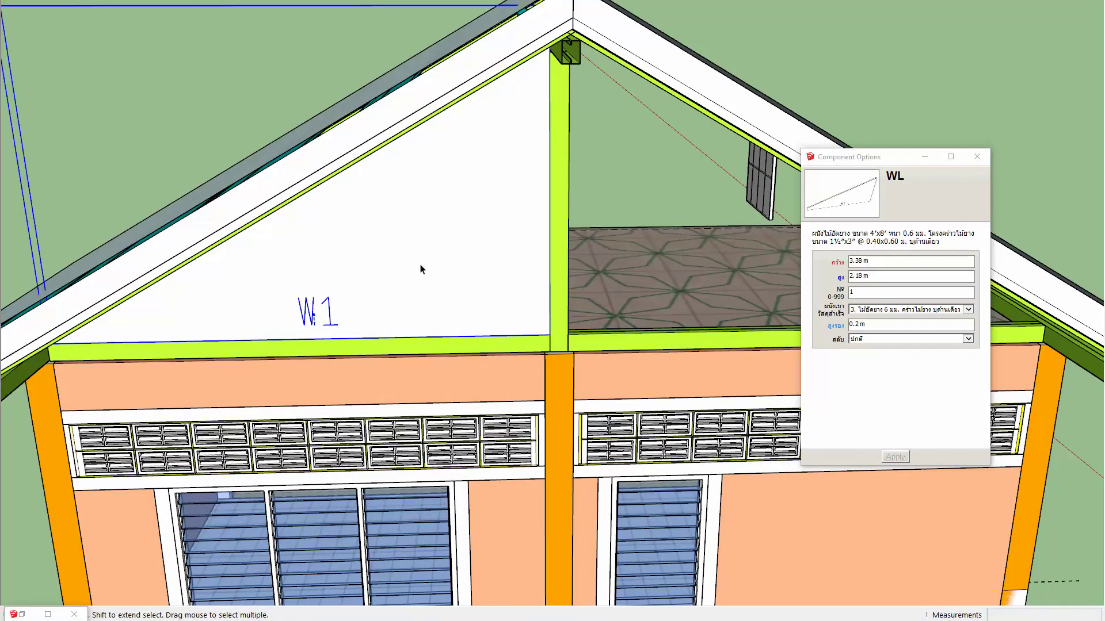
Step: Copy the W1 panel 3.5 m right onto the gable's other half using Move with Ctrl
mouse_move(422, 279)
middle_mouse_down()
mouse_move(407, 276)
mouse_move(382, 232)
middle_mouse_up()
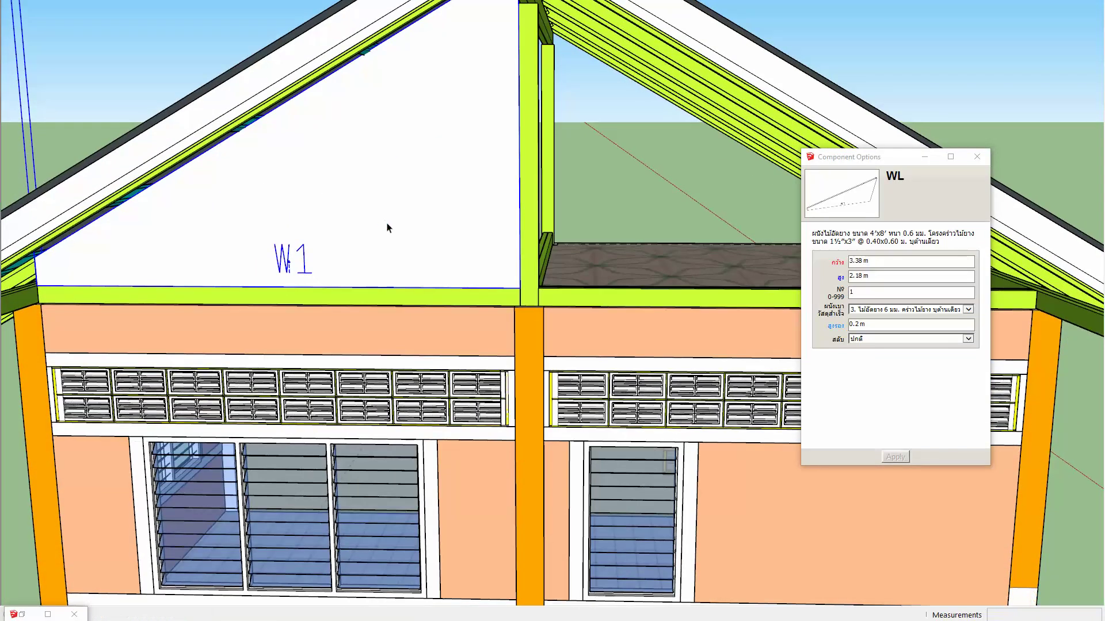
scroll(387, 231, "down", 1)
key("m")
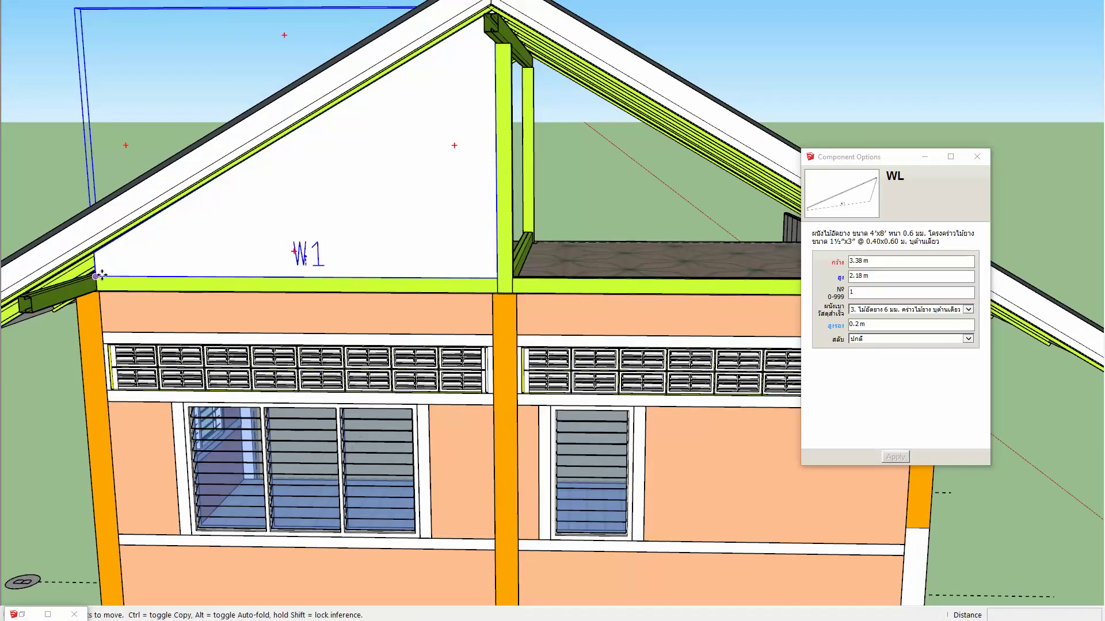
left_click(111, 276)
key("ctrl")
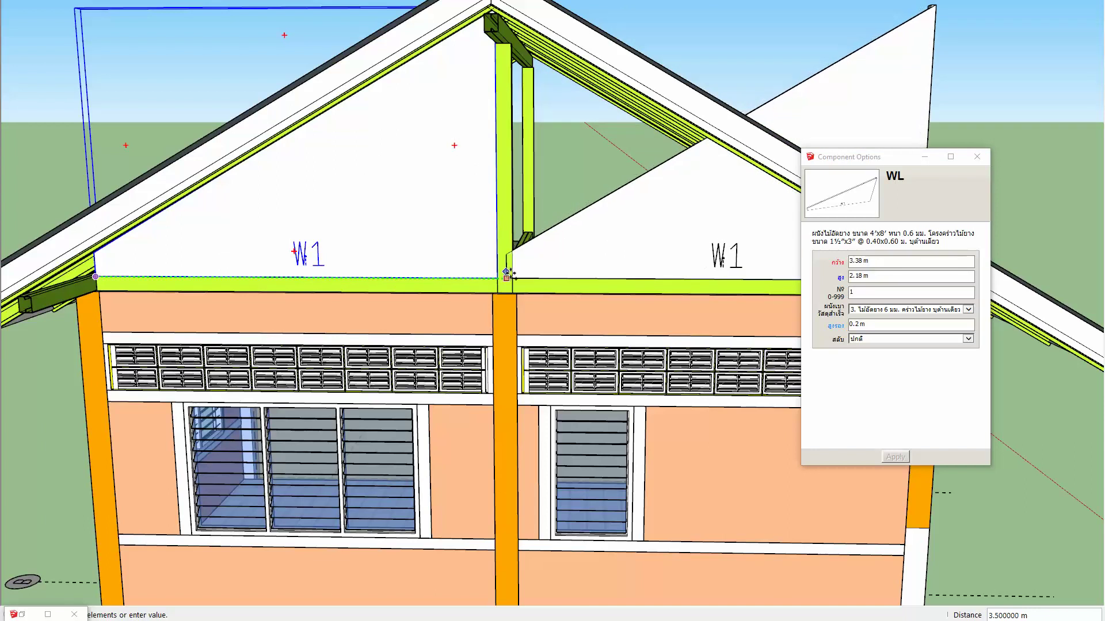
left_click(547, 276)
Step: Set the copied panel's orientation to สลับข้าง (flipped side) in Component Options and apply
middle_click_drag(548, 277, 429, 291)
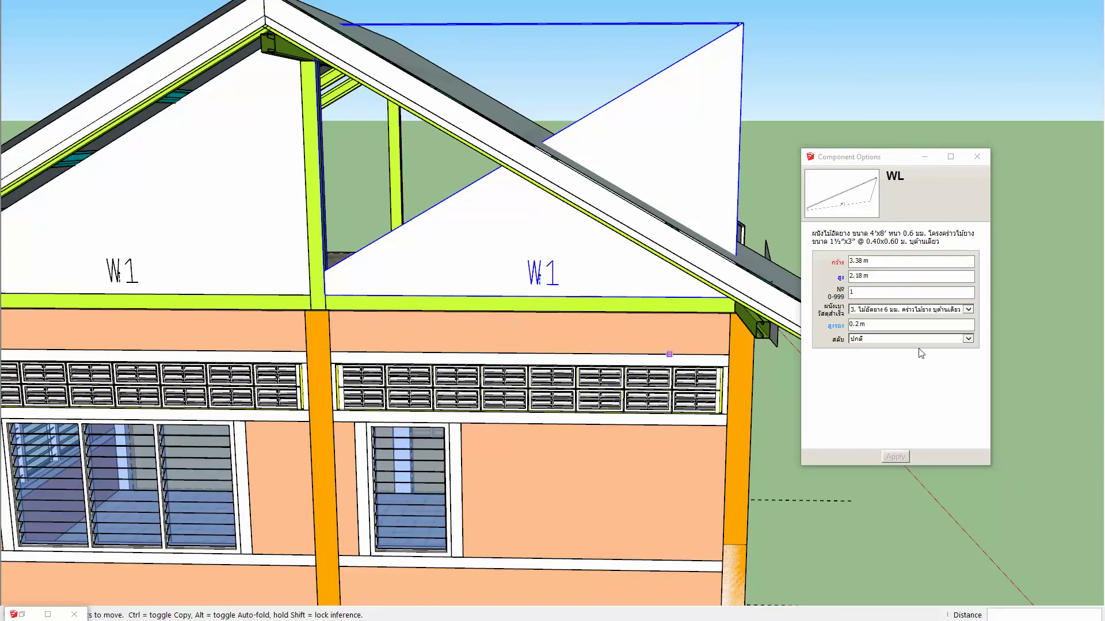
left_click(892, 342)
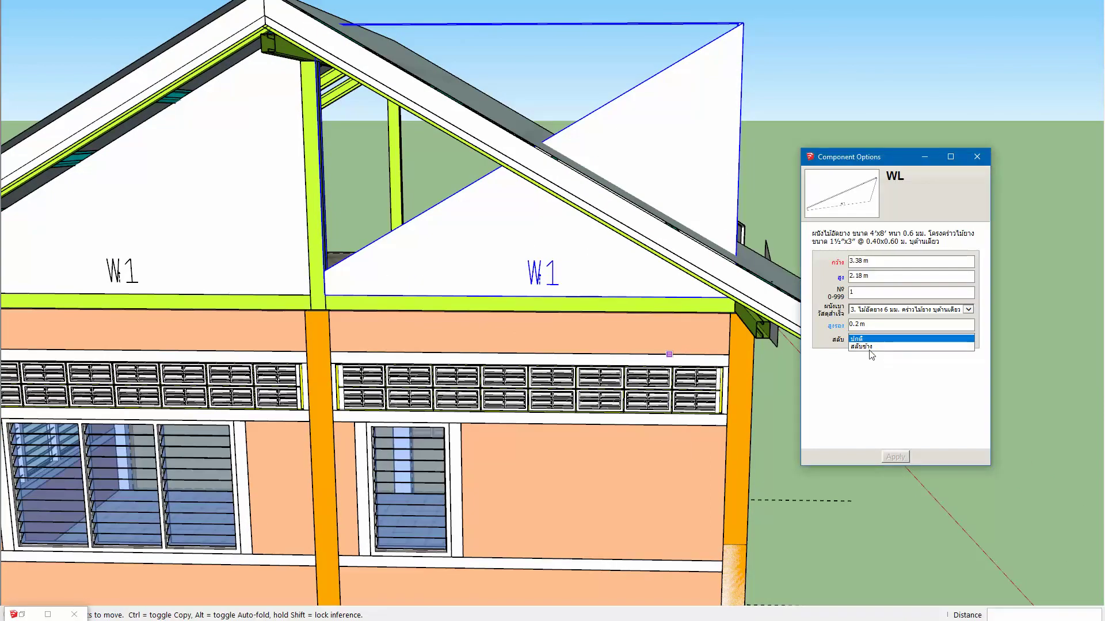
left_click(871, 347)
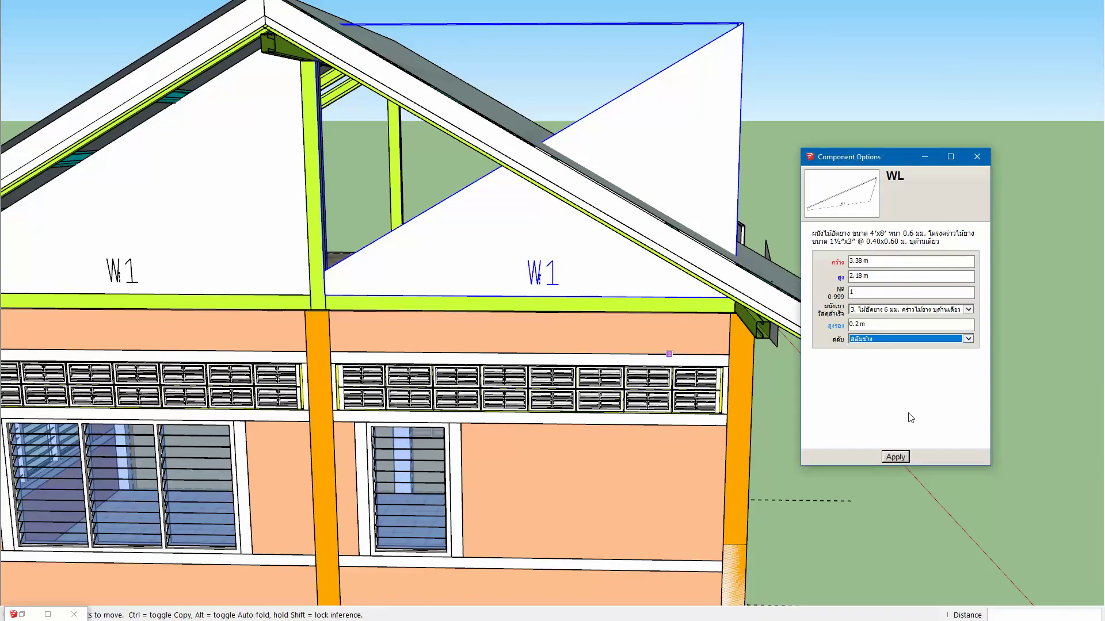
left_click(895, 457)
Step: Select both W1 gable panels together
scroll(502, 286, "down", 2)
scroll(358, 288, "up", 1)
scroll(358, 287, "up", 1)
key("space")
left_click(307, 278, "shift")
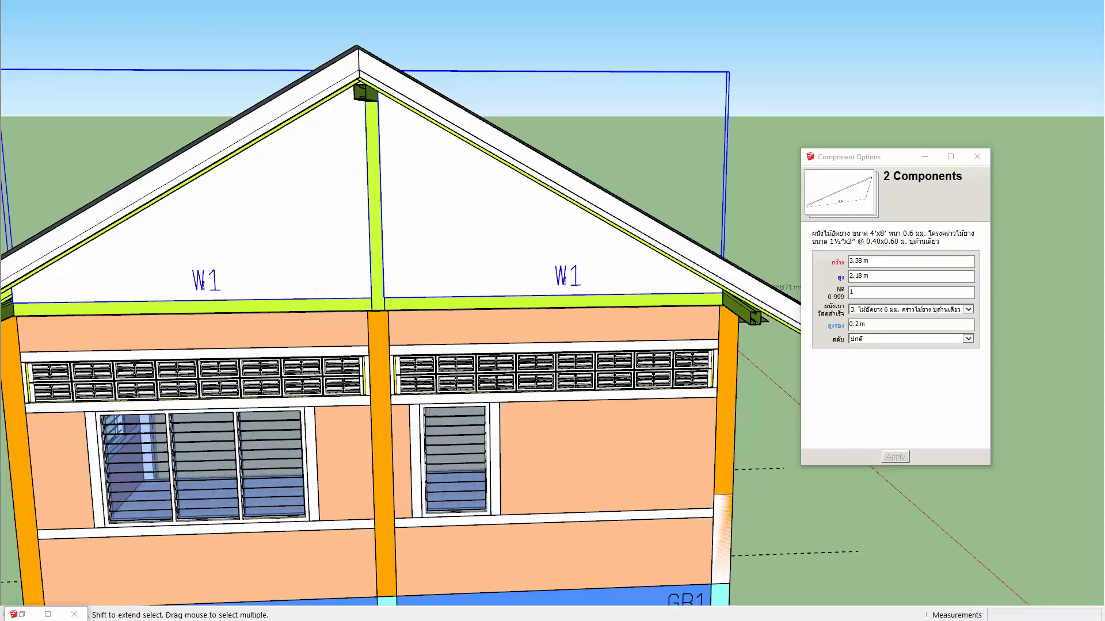
Step: Generate a template quantity report totalling 8.04 m² for both W1 panels, then minimize it
left_click(14, 613)
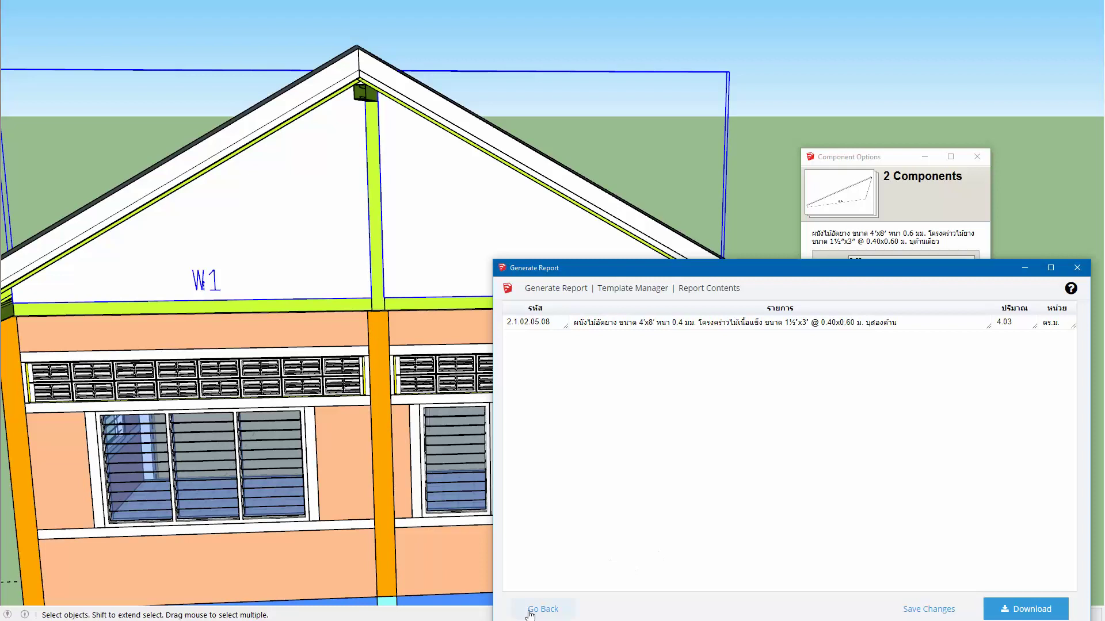
left_click(549, 603)
left_click(1050, 605)
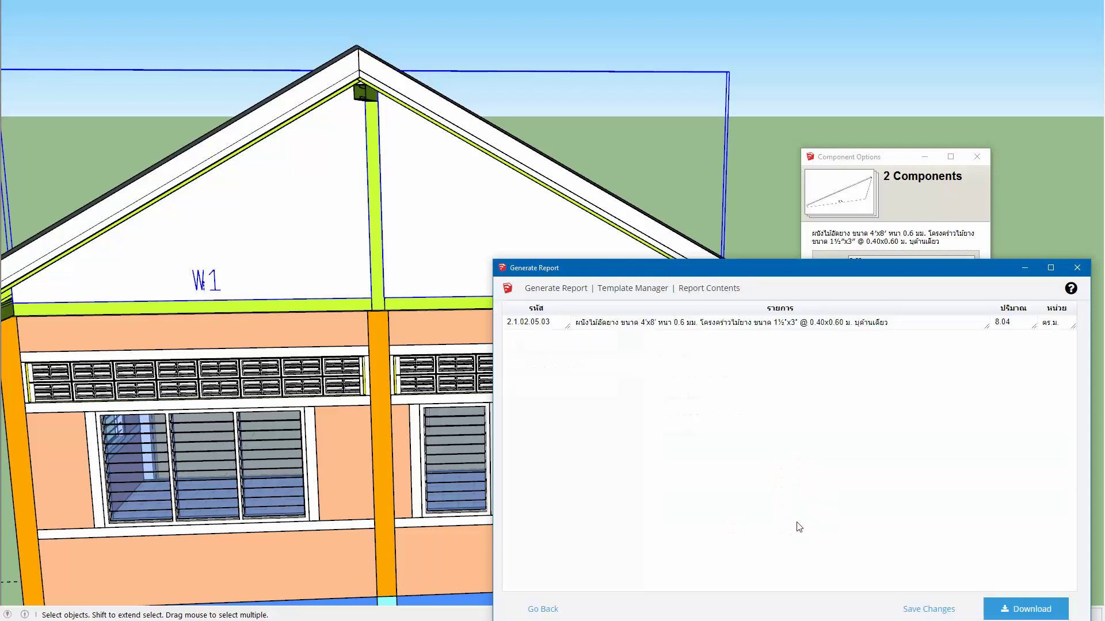
left_click(1018, 272)
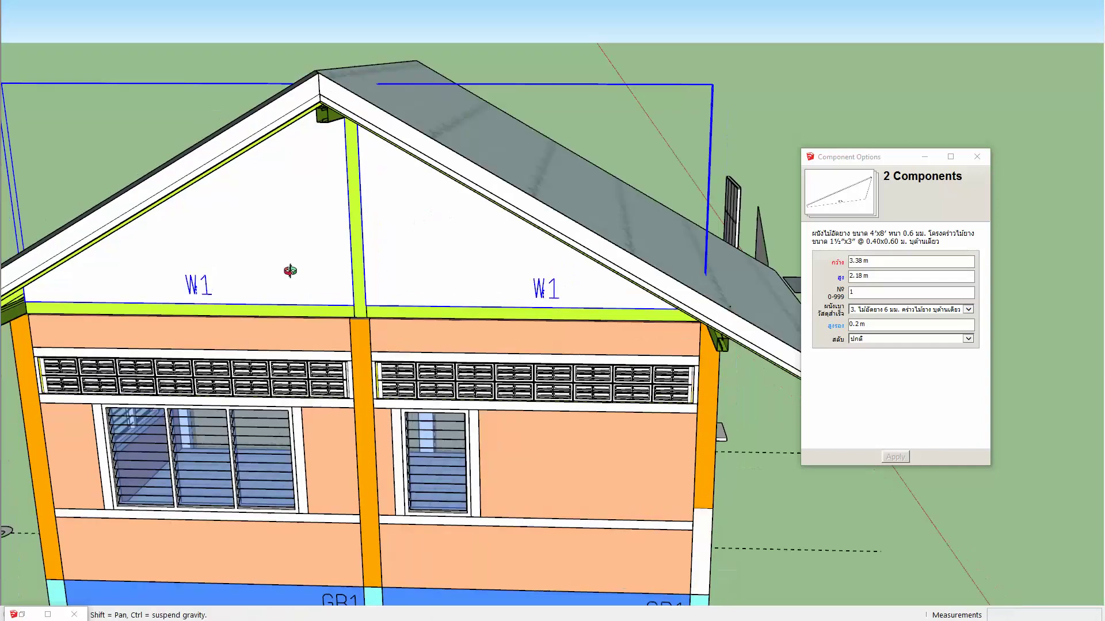
middle_click_drag(447, 217, 337, 268)
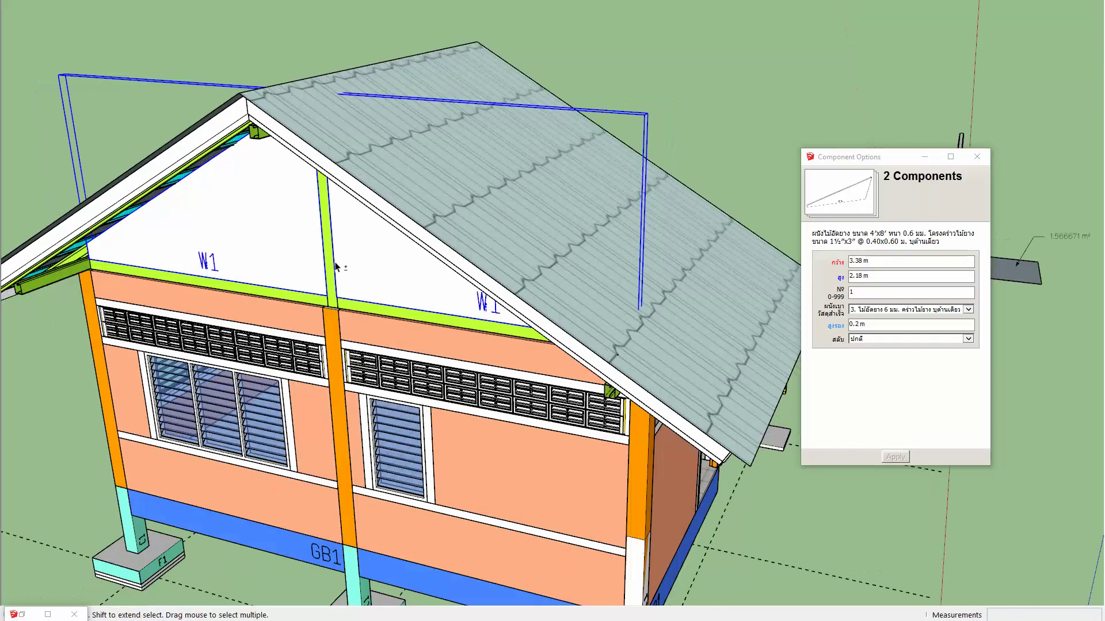
Step: Give the right gable panel material option 8: 4 mm plywood, hardwood frame, both sides
double_click(387, 259)
mouse_move(387, 259)
middle_mouse_down()
mouse_move(426, 258)
mouse_move(195, 231)
mouse_move(317, 108)
mouse_move(113, 271)
middle_mouse_up()
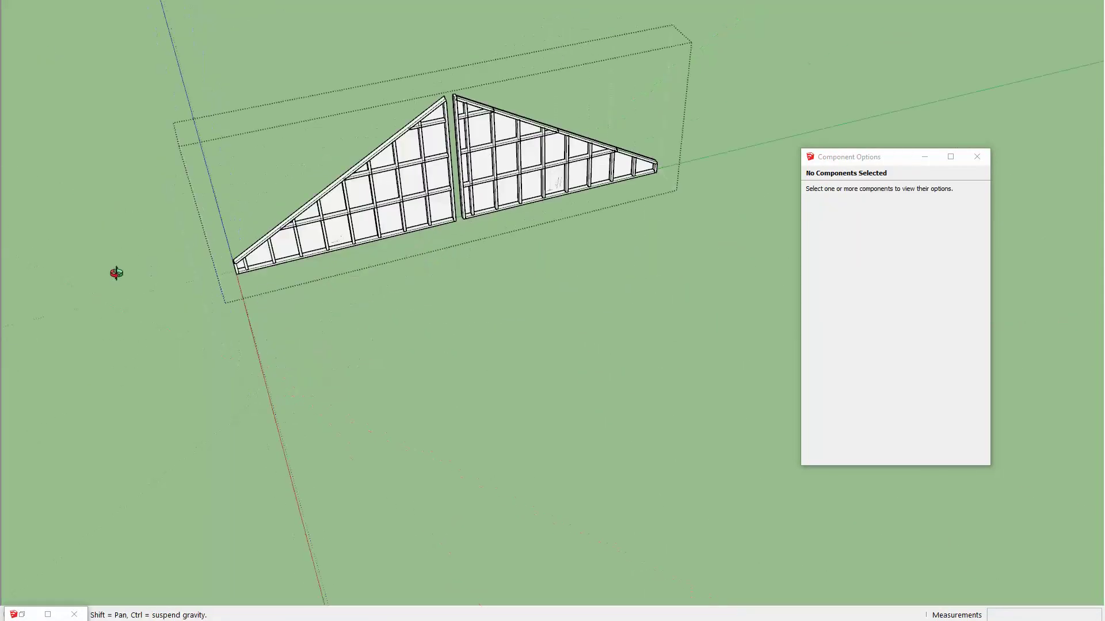
left_click(529, 152)
scroll(530, 155, "up", 1)
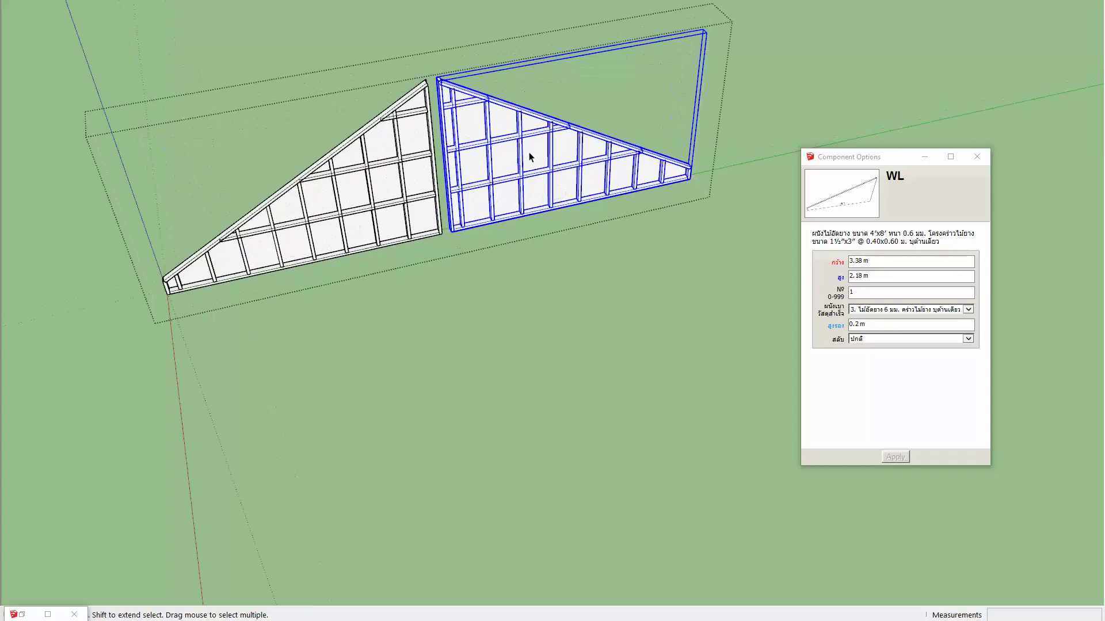
left_click(938, 314)
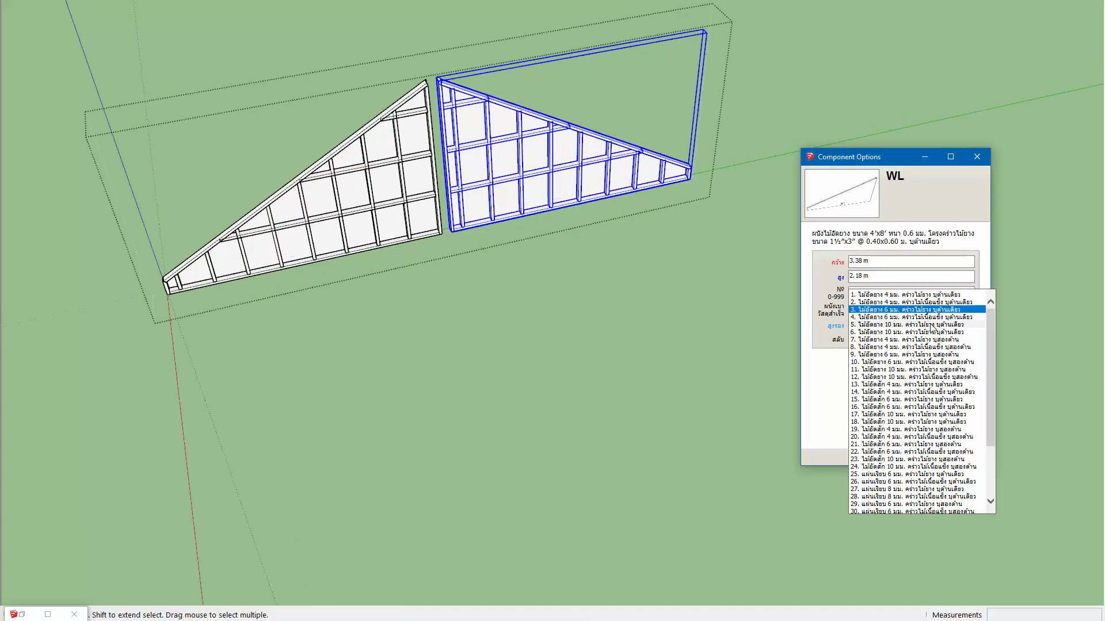
left_click(941, 347)
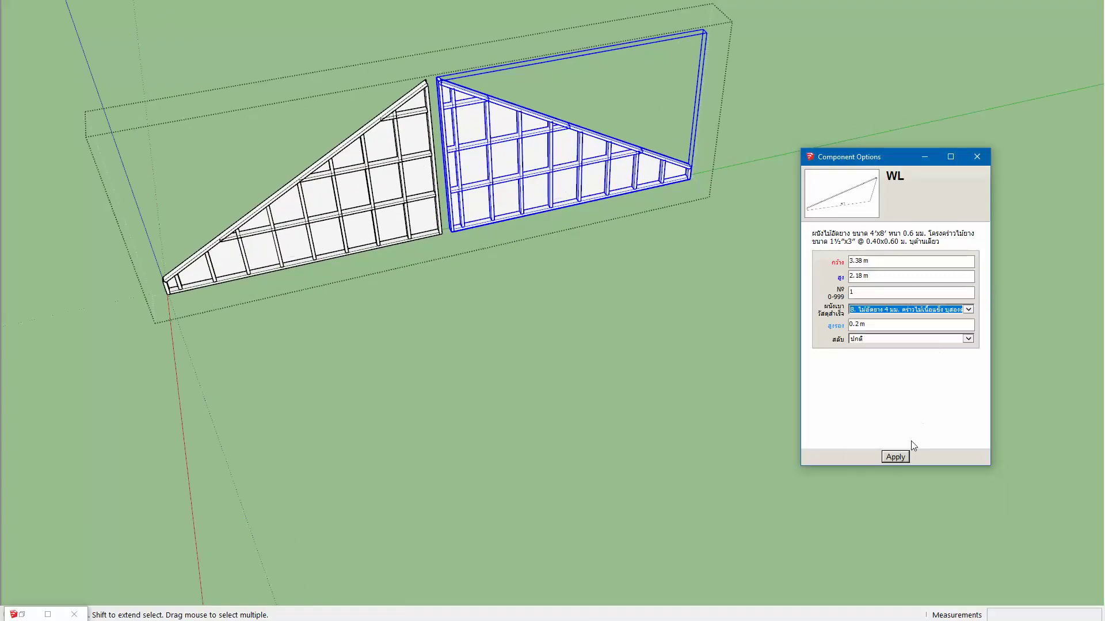
left_click(895, 457)
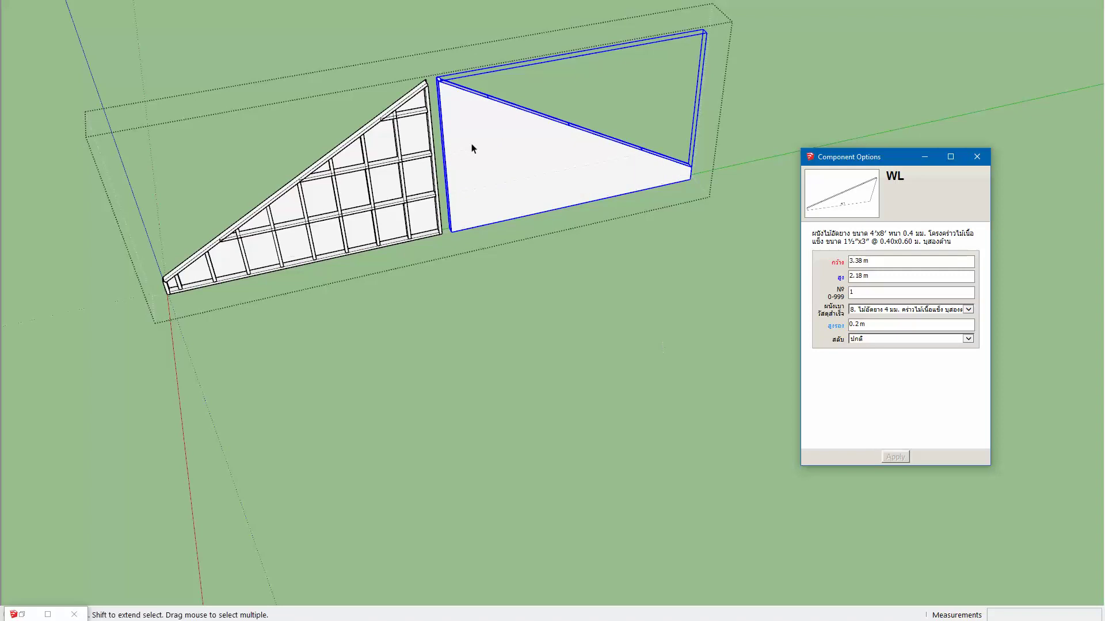
Step: Add the left panel to the selection and restore the quantity report window
scroll(472, 148, "up", 2)
mouse_move(472, 149)
middle_mouse_down()
mouse_move(557, 173)
mouse_move(512, 123)
mouse_move(297, 220)
middle_mouse_up()
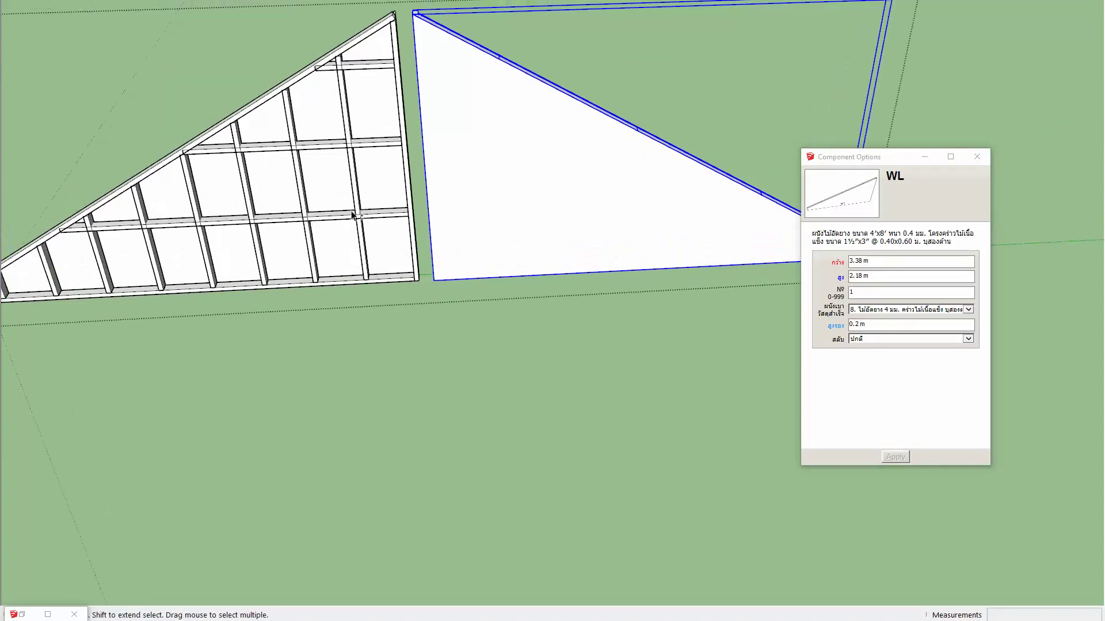
left_click(311, 220)
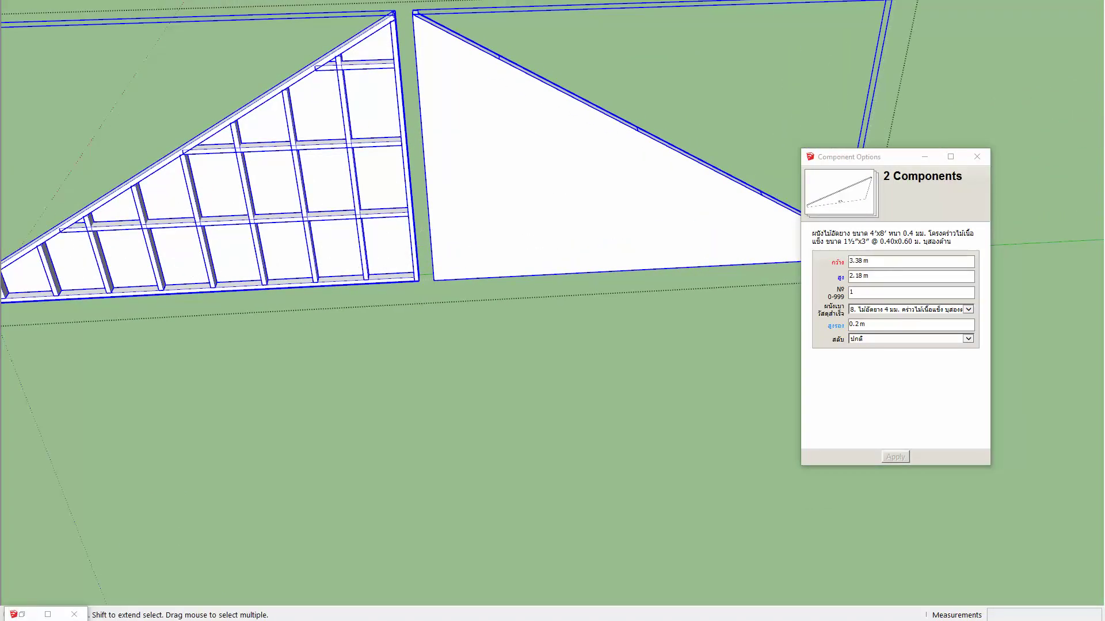
left_click(24, 615)
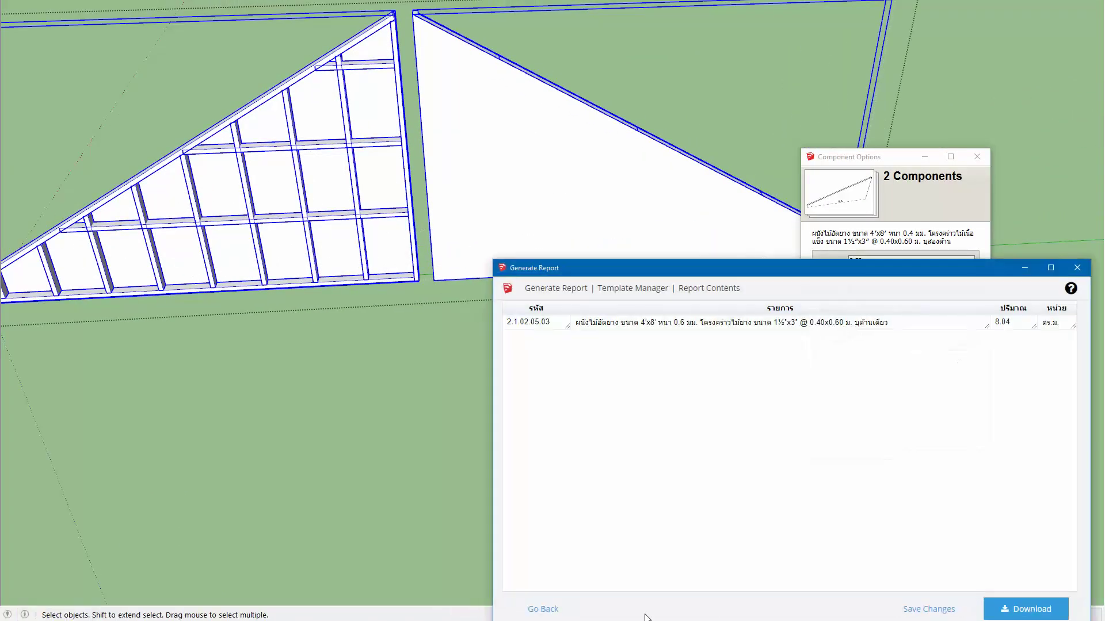
Step: Rerun the report to list two 4.02 m² boards, minimize it, and select the right triangle
left_click(543, 609)
left_click(978, 603)
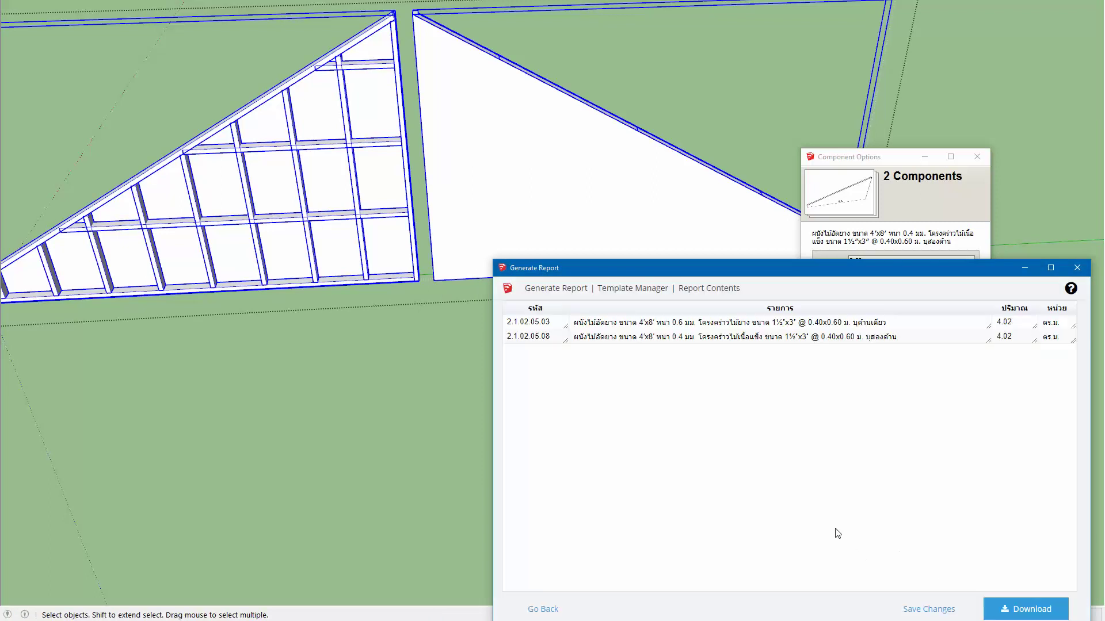
left_click(1024, 267)
left_click(489, 198)
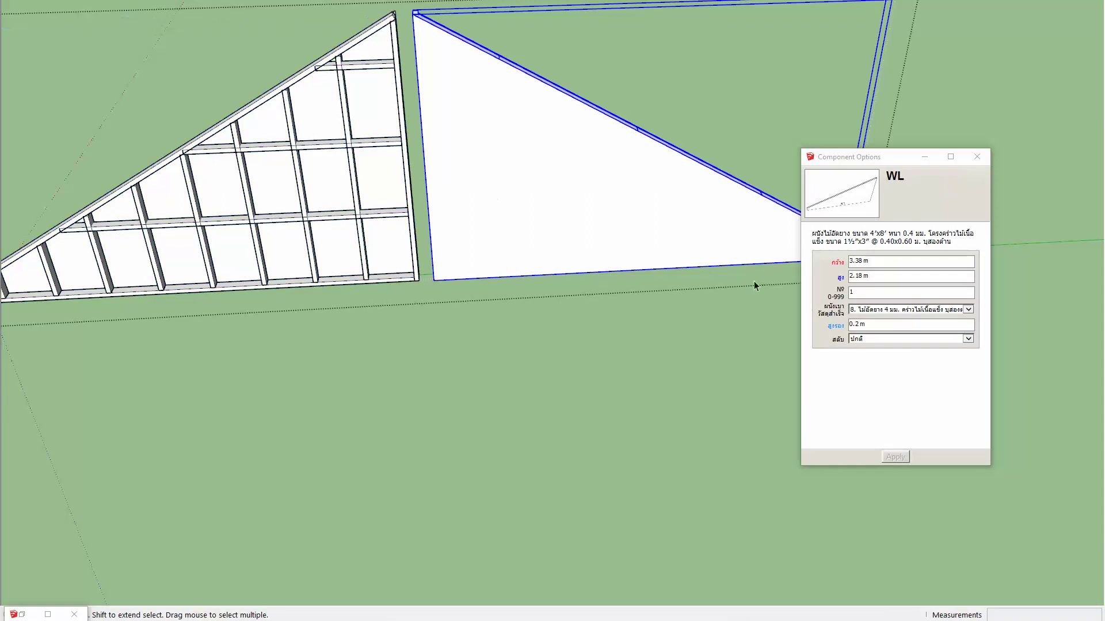
Step: Apply material 3, 6 mm single-sided plywood with framing, to the right WL panel
left_click(886, 315)
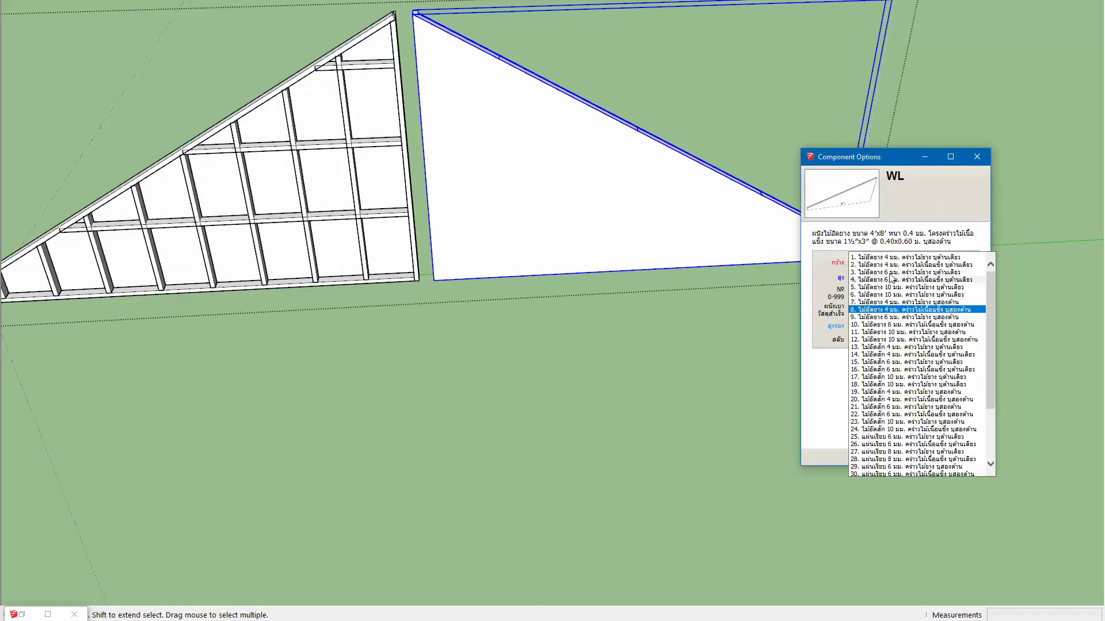
left_click(891, 272)
left_click(893, 457)
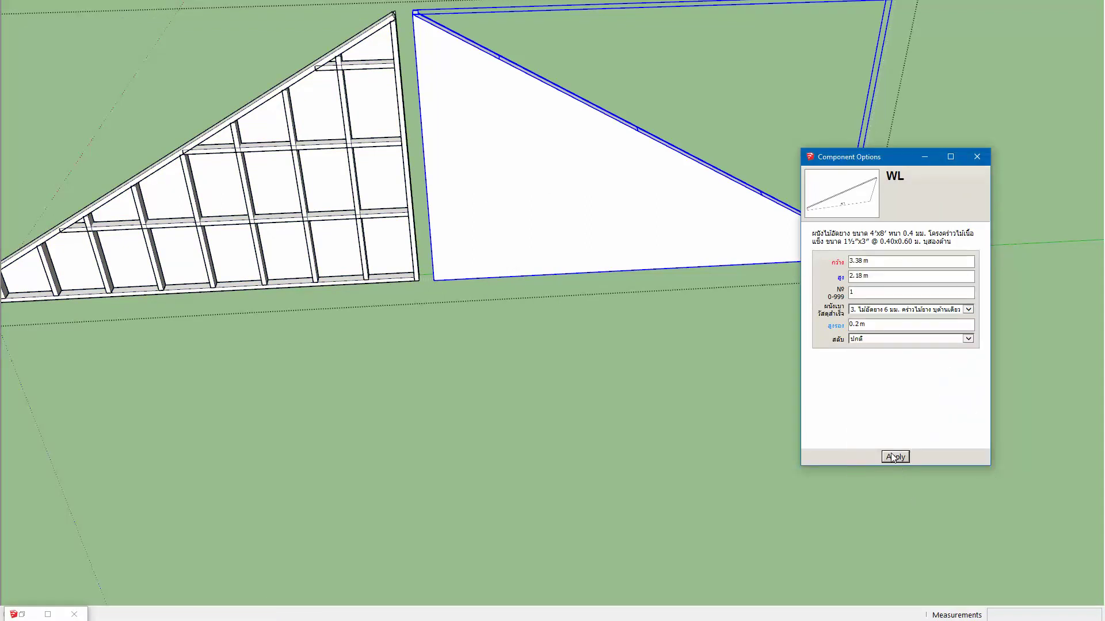
mouse_move(581, 216)
middle_mouse_down()
mouse_move(567, 191)
mouse_move(624, 271)
mouse_move(535, 302)
middle_mouse_up()
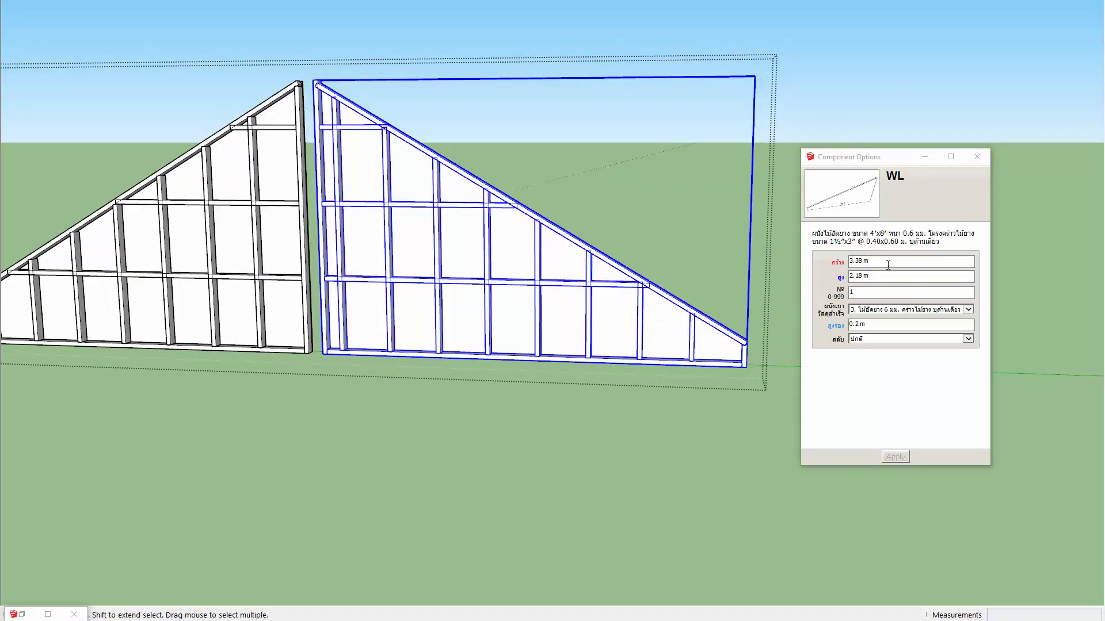
scroll(502, 307, "down", 1)
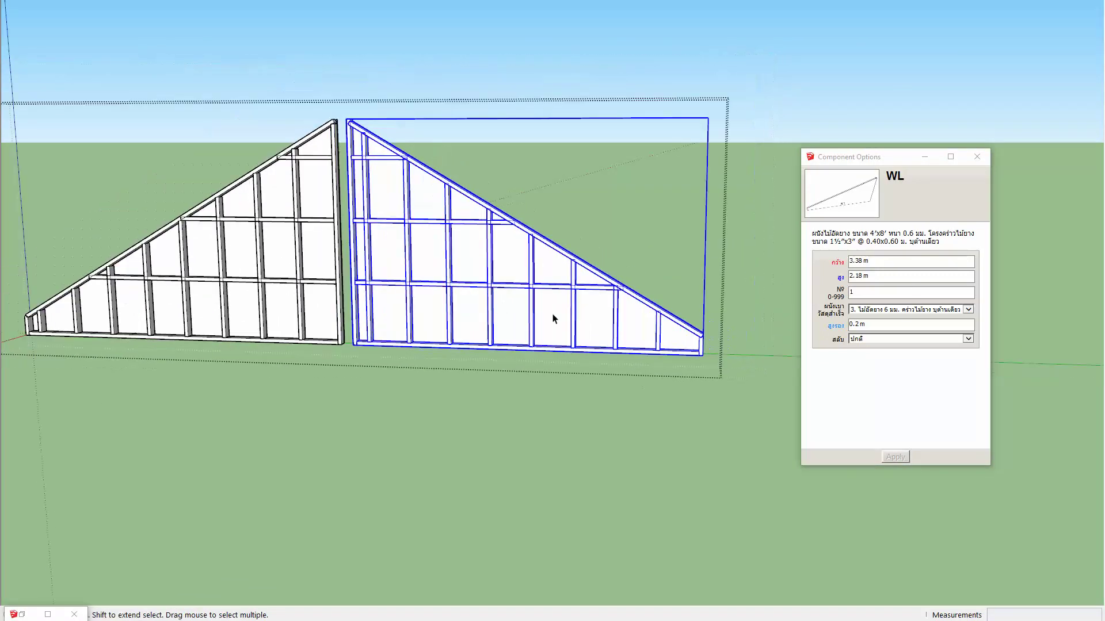
Step: Try a 1 m offset with flipped-side orientation and apply it
triple_click(881, 328)
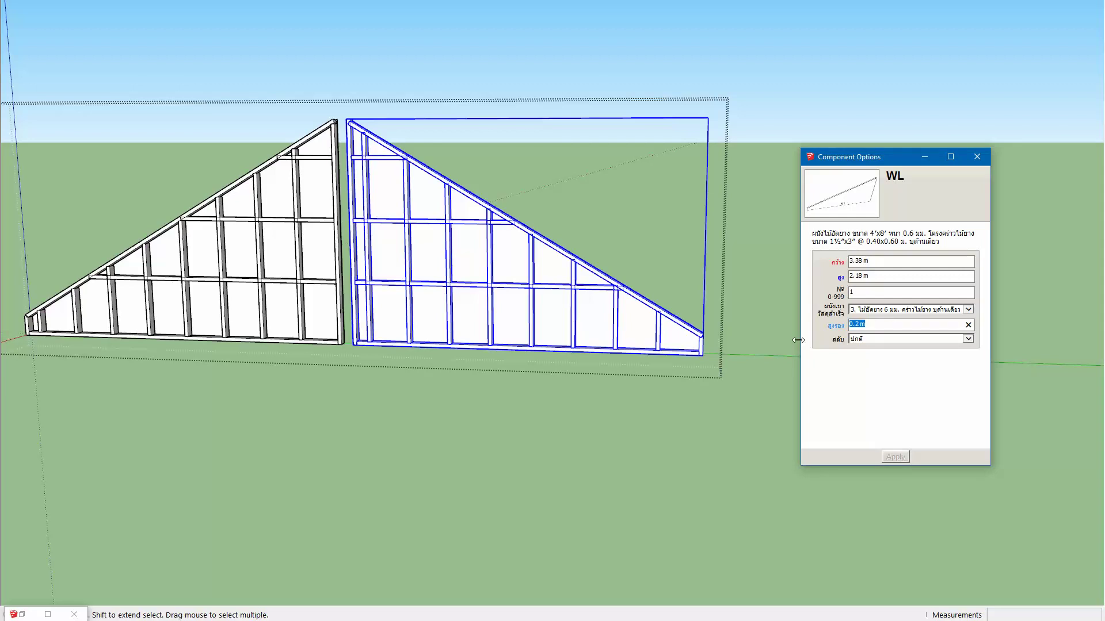
type("1")
key("Return")
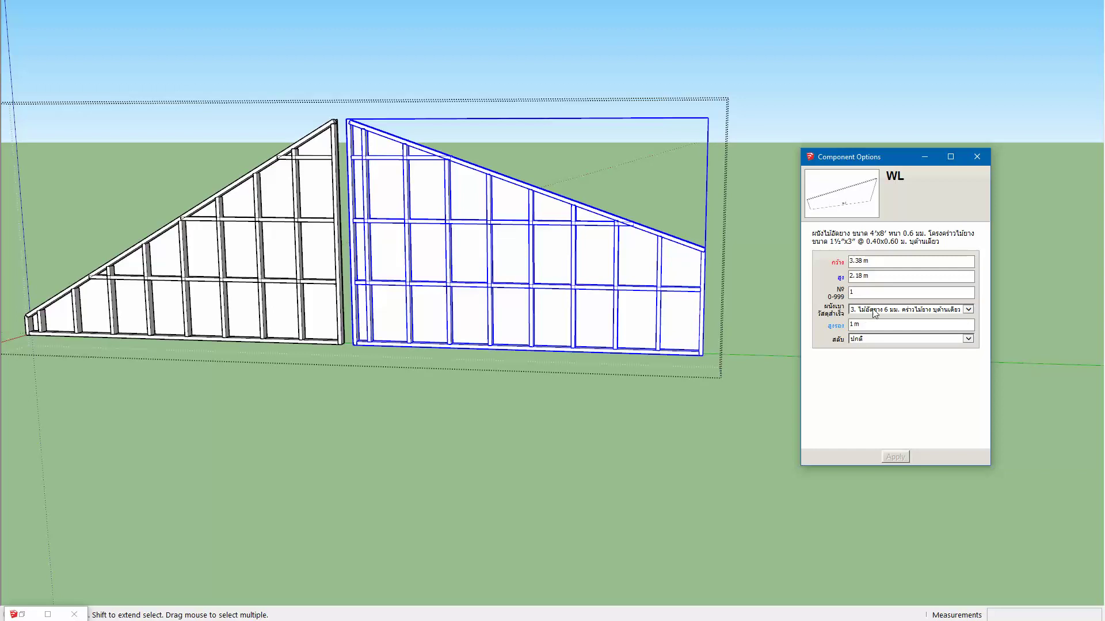
left_click(871, 345)
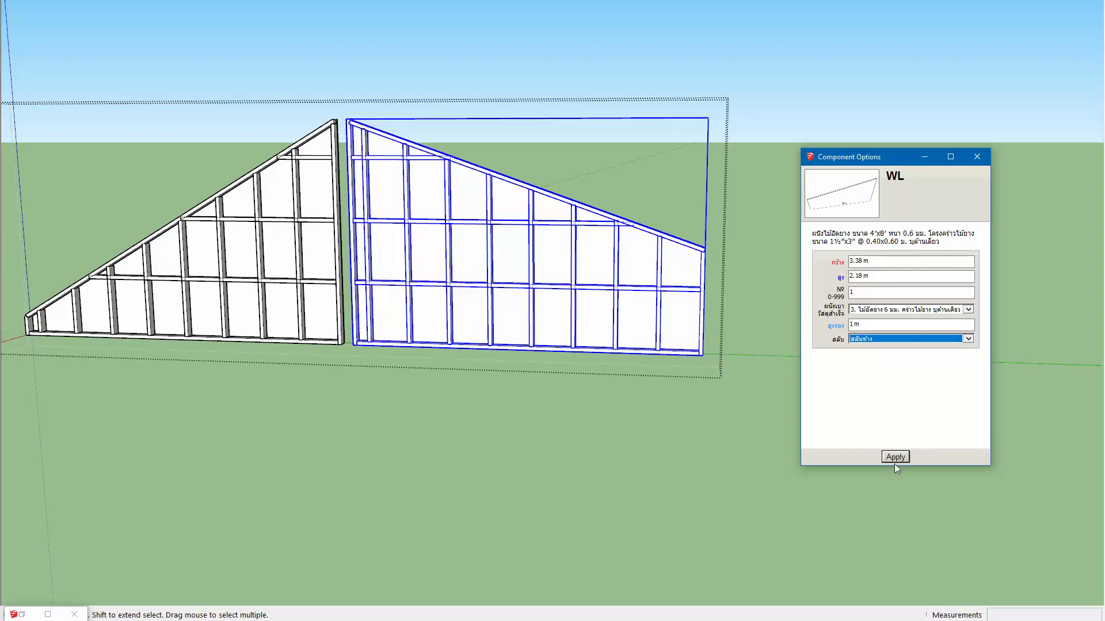
left_click(896, 457)
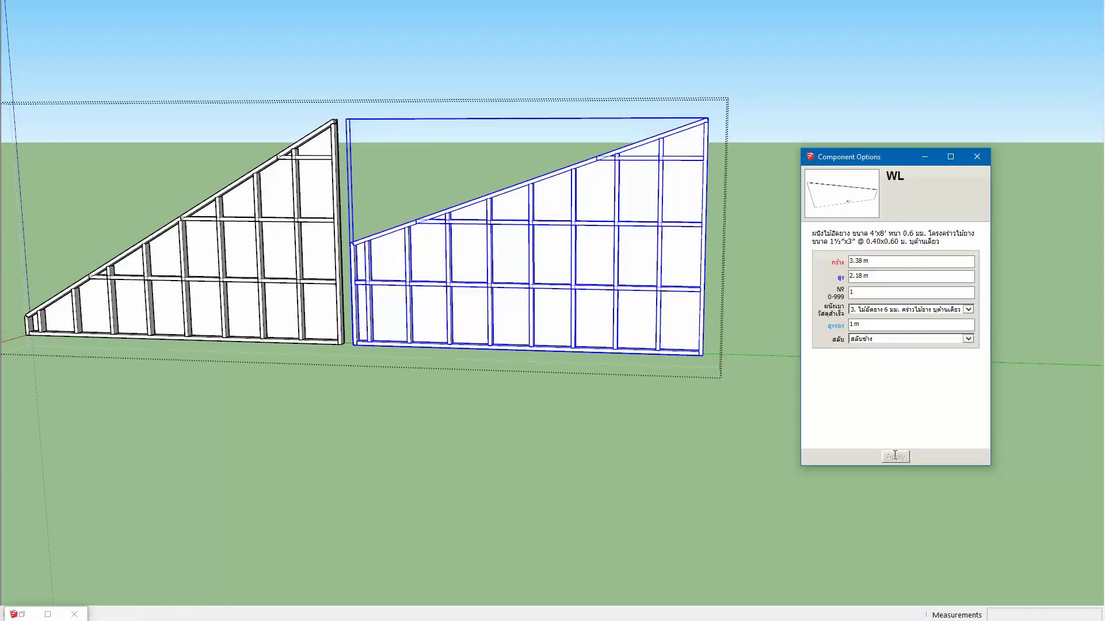
middle_click_drag(529, 276, 527, 286)
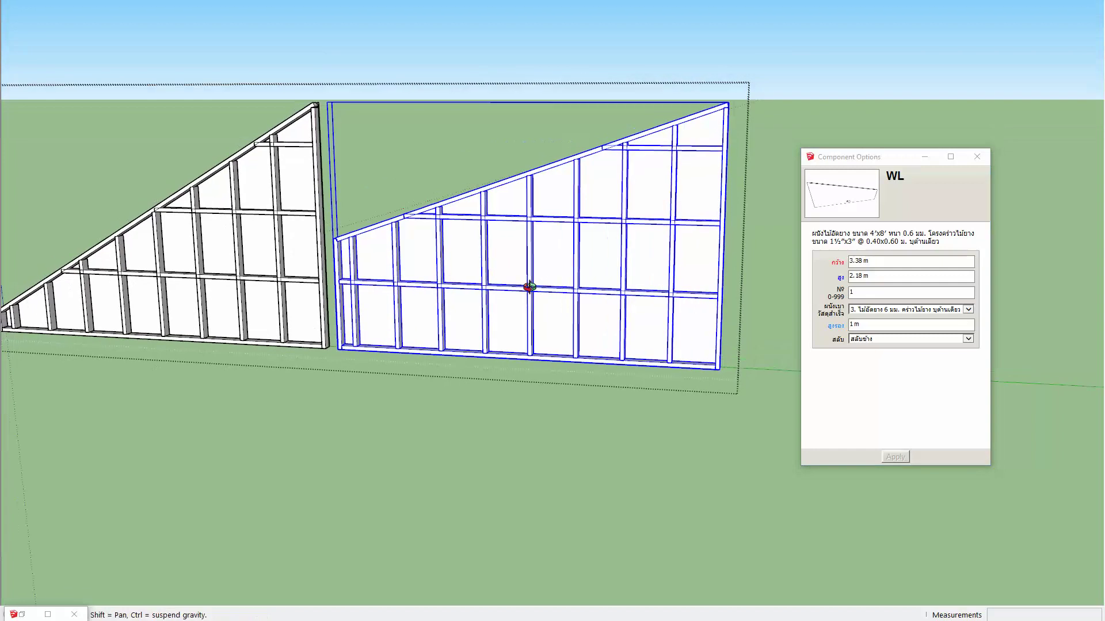
Step: Revert the panel to normal orientation with a 0.2 m offset and apply
left_click(877, 344)
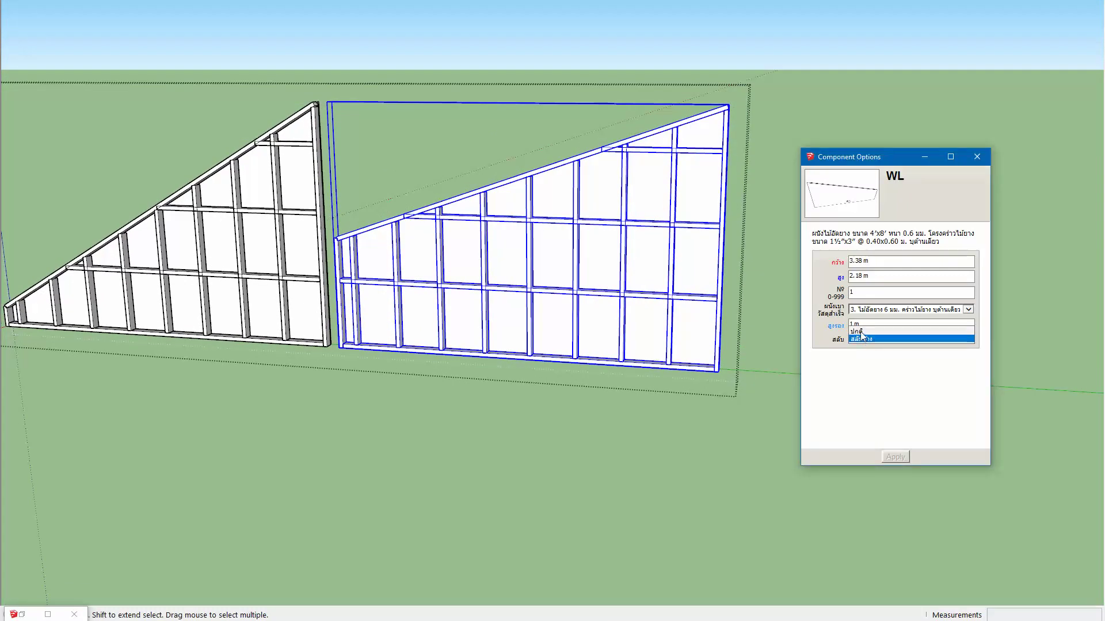
key("shift+Tab")
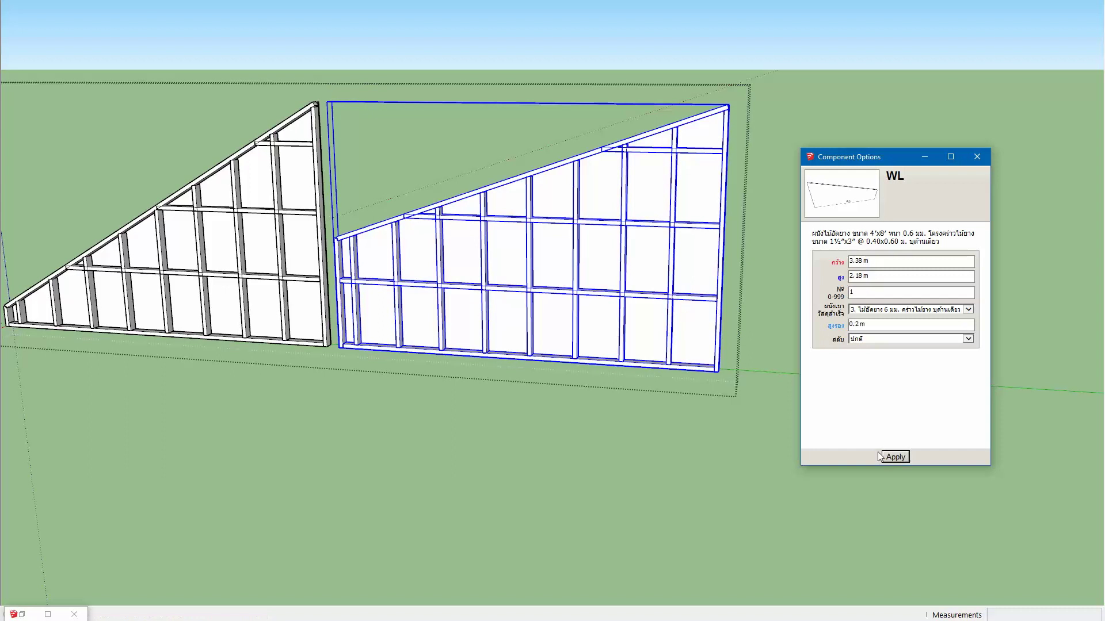
left_click(901, 459)
Step: Leave the wall group and select the gable wall group with the W1 walls
mouse_move(389, 301)
middle_mouse_down()
mouse_move(375, 272)
mouse_move(313, 352)
mouse_move(606, 271)
mouse_move(234, 274)
middle_mouse_up()
left_click(257, 281)
mouse_move(263, 347)
middle_mouse_down()
mouse_move(407, 286)
mouse_move(374, 310)
mouse_move(423, 315)
mouse_move(464, 291)
mouse_move(374, 306)
mouse_move(446, 343)
mouse_move(517, 322)
middle_mouse_up()
left_click(376, 304)
scroll(378, 305, "down", 1)
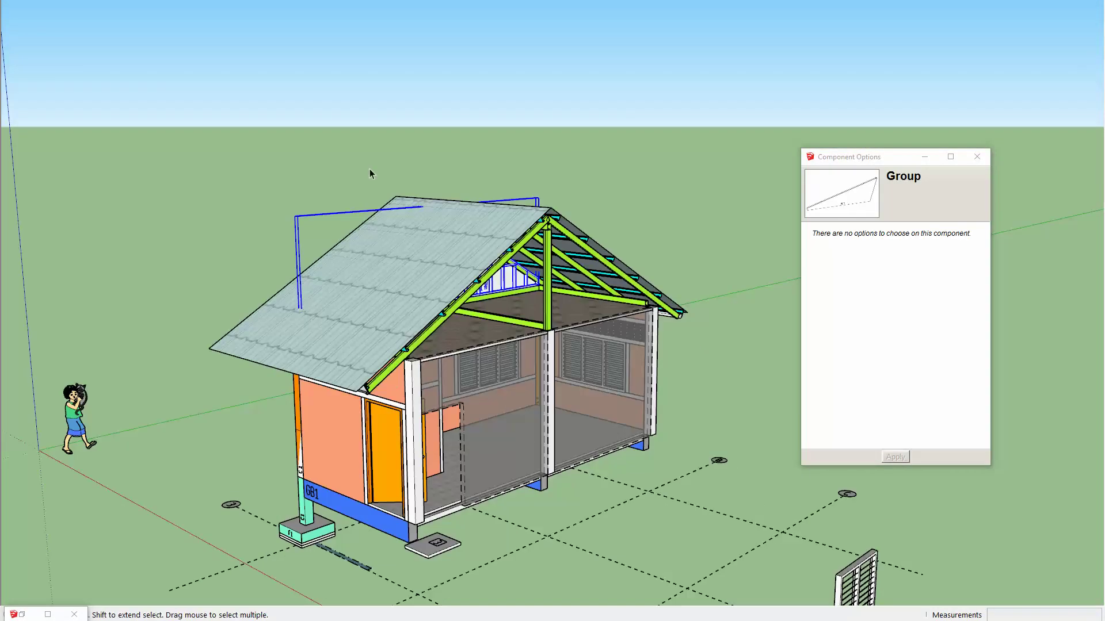
left_click(360, 150)
scroll(557, 454, "up", 3)
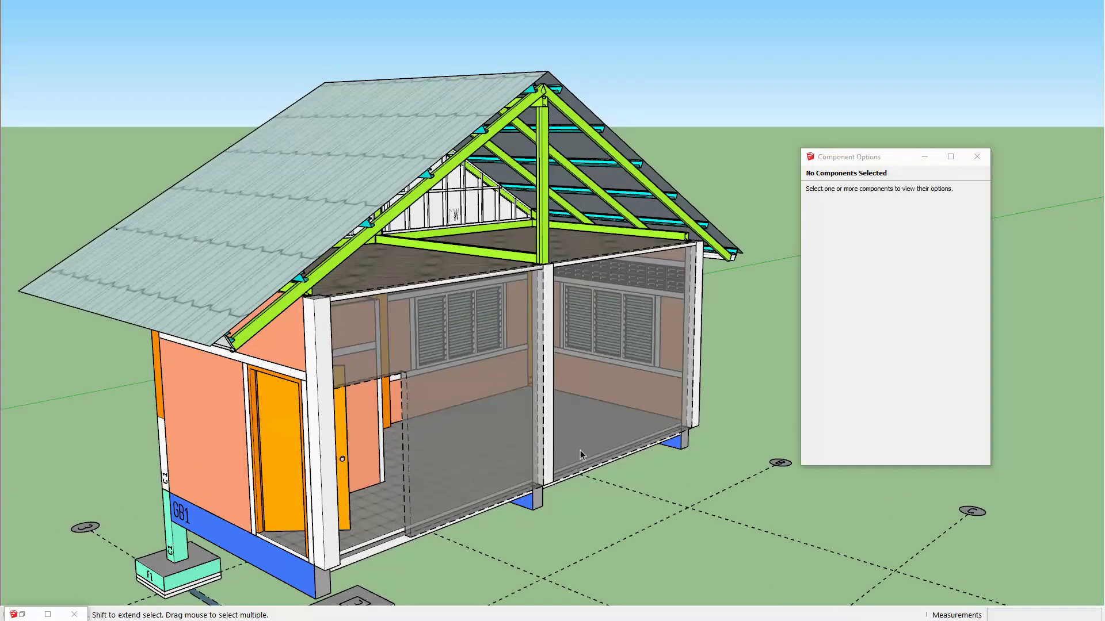
mouse_move(473, 305)
middle_mouse_down()
mouse_move(483, 294)
mouse_move(427, 395)
middle_mouse_up()
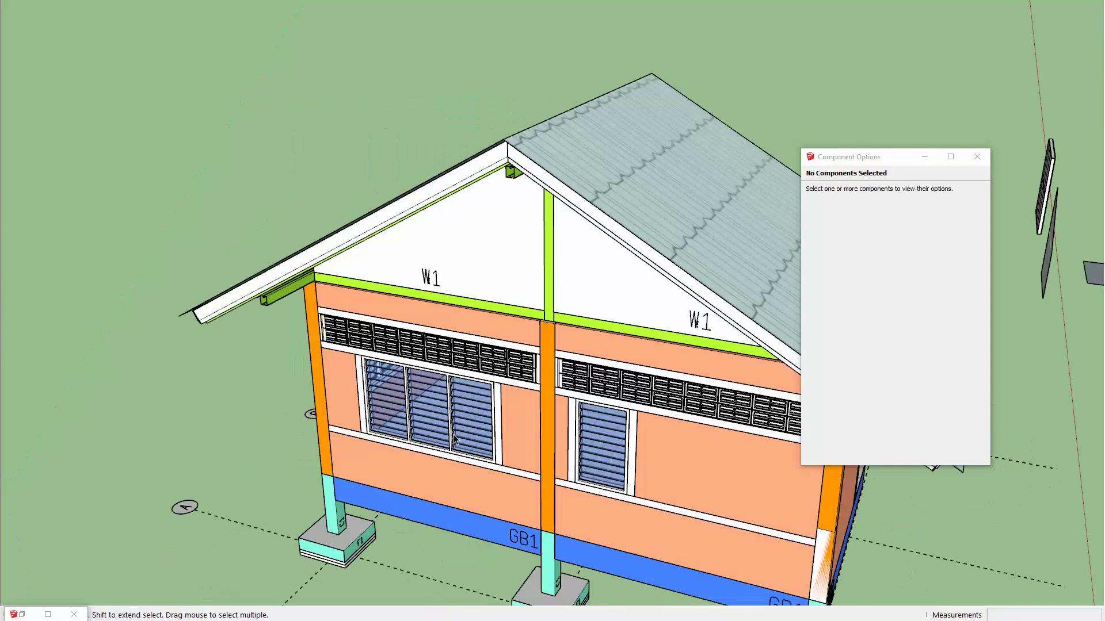
left_click(562, 301)
middle_click_drag(562, 301, 345, 334)
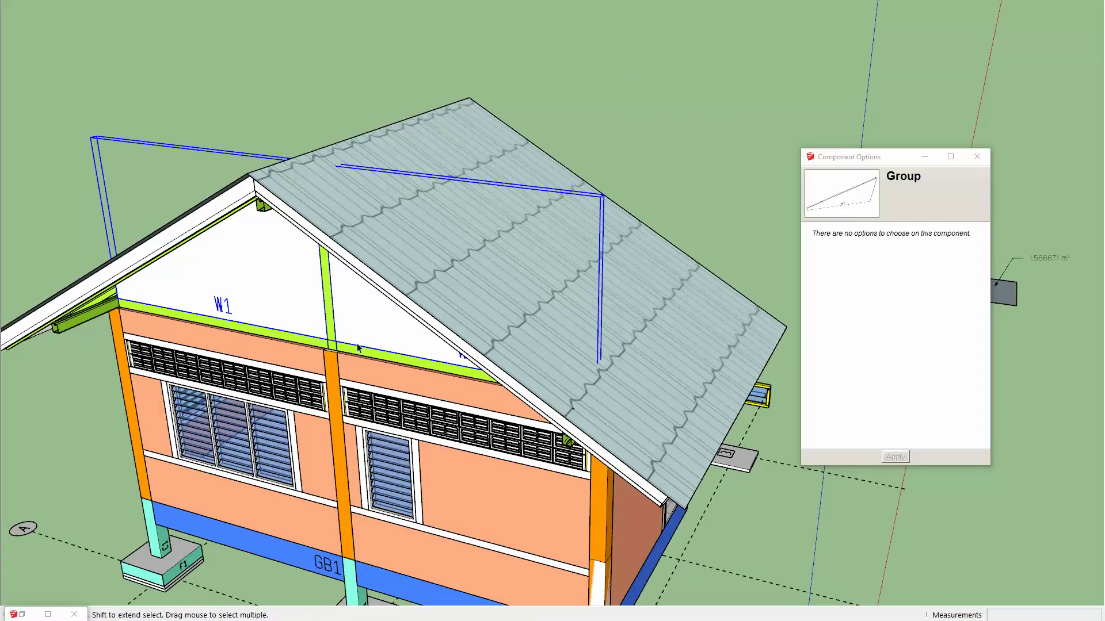
middle_click_drag(357, 347, 496, 297)
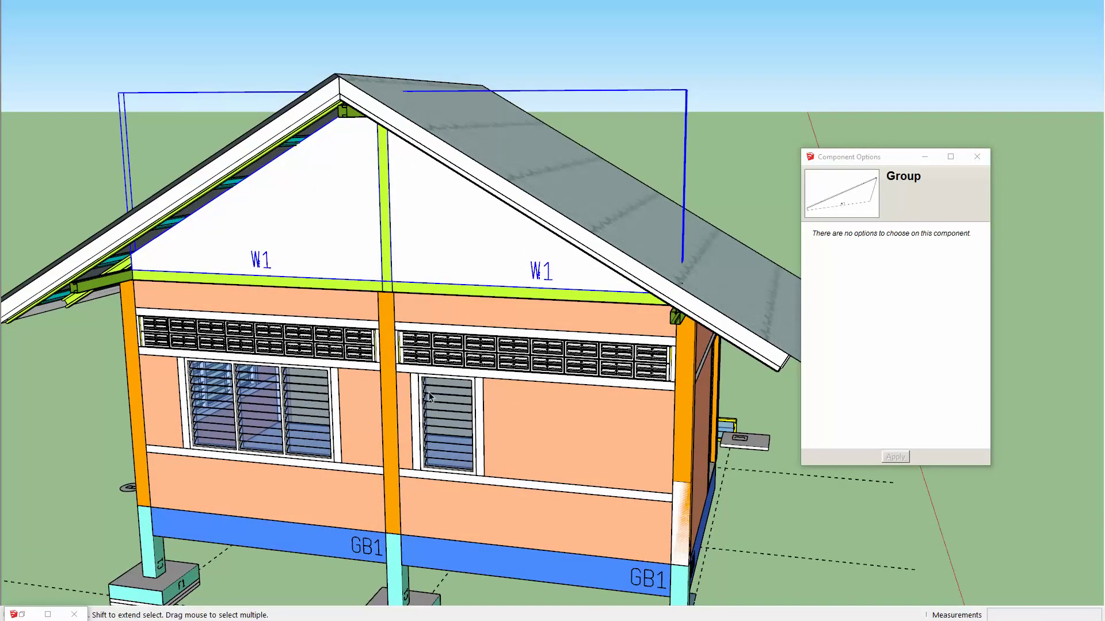
middle_click_drag(420, 396, 471, 363)
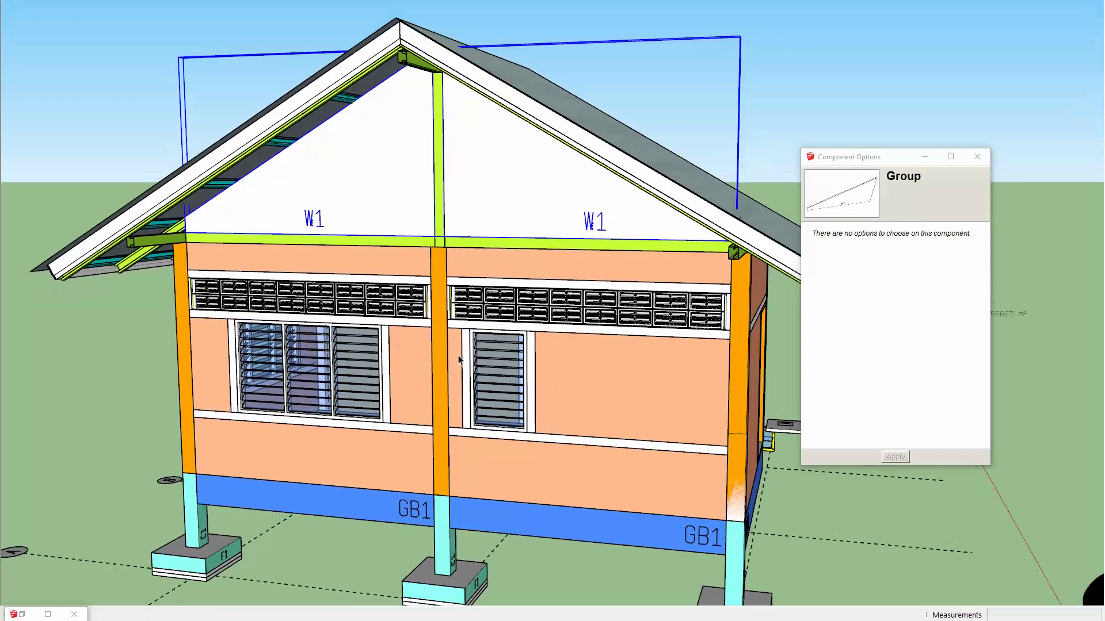
mouse_move(471, 363)
middle_mouse_down()
mouse_move(433, 366)
mouse_move(429, 411)
middle_mouse_up()
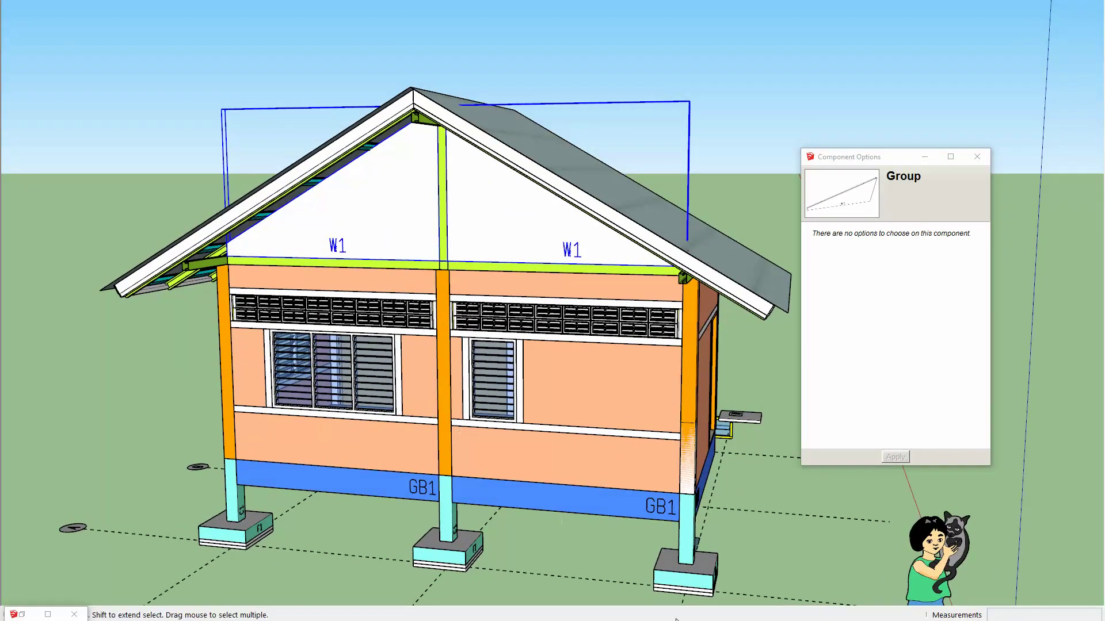
middle_click_drag(429, 411, 439, 295)
scroll(426, 277, "down", 3)
mouse_move(525, 288)
middle_mouse_down("shift")
mouse_move(313, 339)
mouse_move(333, 341)
mouse_move(366, 295)
middle_mouse_up("shift")
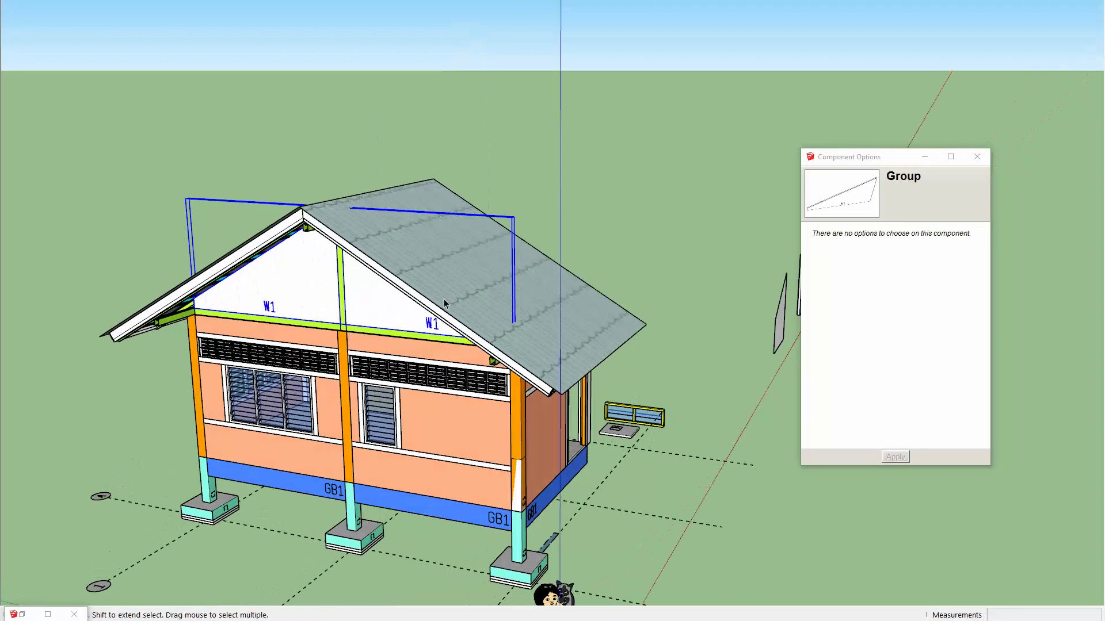
Step: Open the gable group, pick the W1 and gridded panels, and orbit to the framed WL panel
double_click(369, 307)
left_click(490, 323)
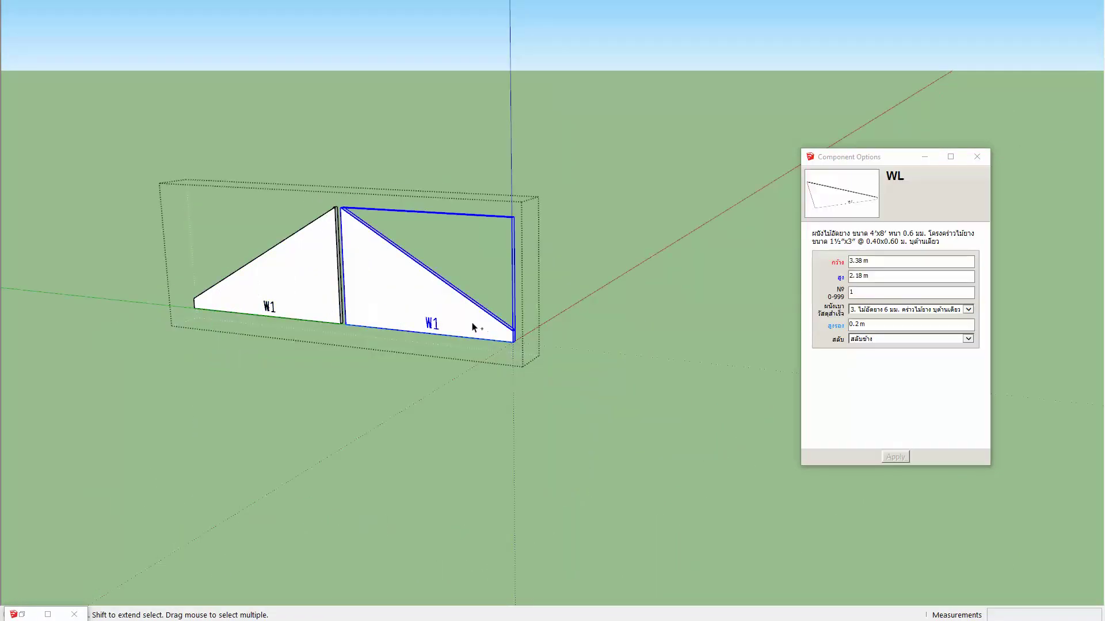
middle_click_drag(464, 321, 347, 367)
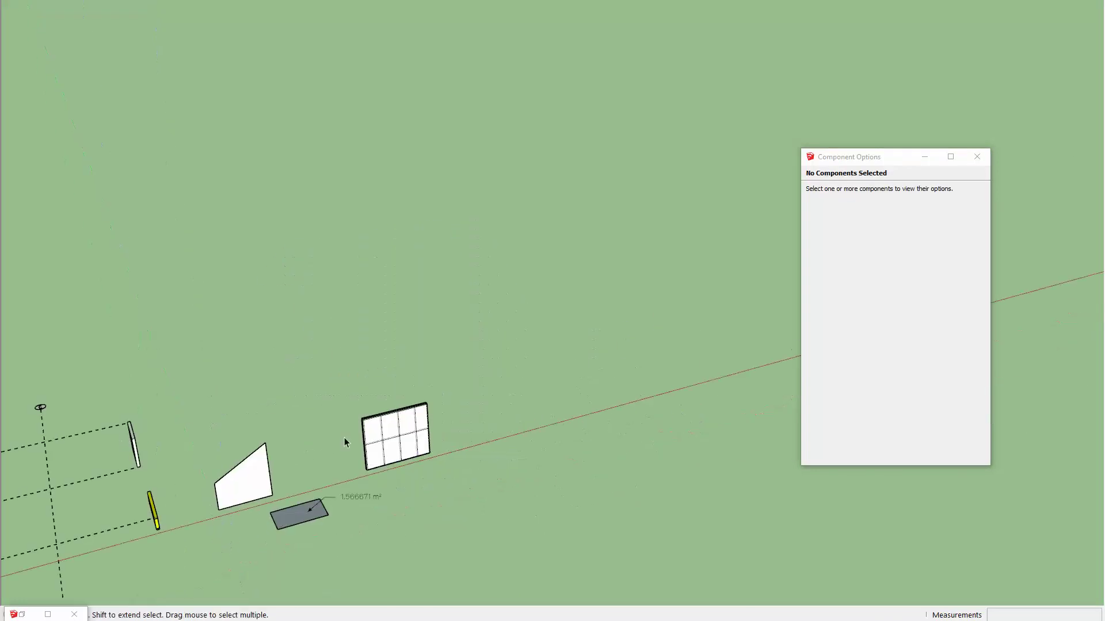
left_click(410, 396)
mouse_move(410, 396)
middle_mouse_down()
mouse_move(292, 437)
mouse_move(607, 412)
middle_mouse_up()
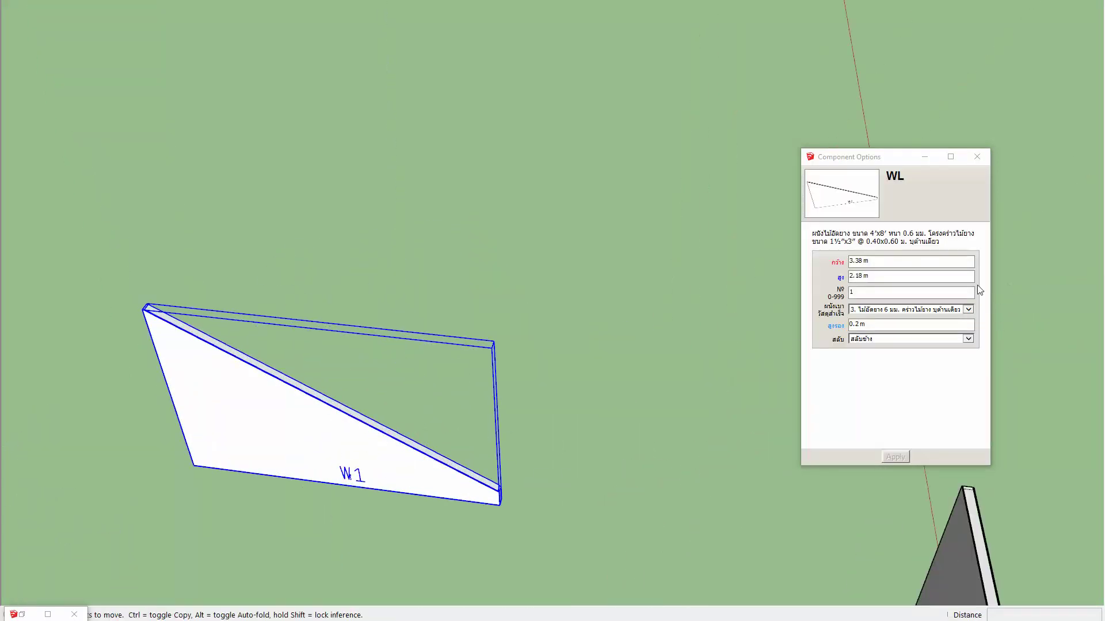
mouse_move(361, 460)
middle_mouse_down()
mouse_move(784, 395)
mouse_move(500, 402)
mouse_move(558, 448)
mouse_move(440, 466)
mouse_move(387, 446)
middle_mouse_up()
Step: Stretch the WL panel taller with Scale and set its low-corner height to 1 m
key("m")
scroll(387, 446, "down", 3)
scroll(402, 402, "down", 1)
key("s")
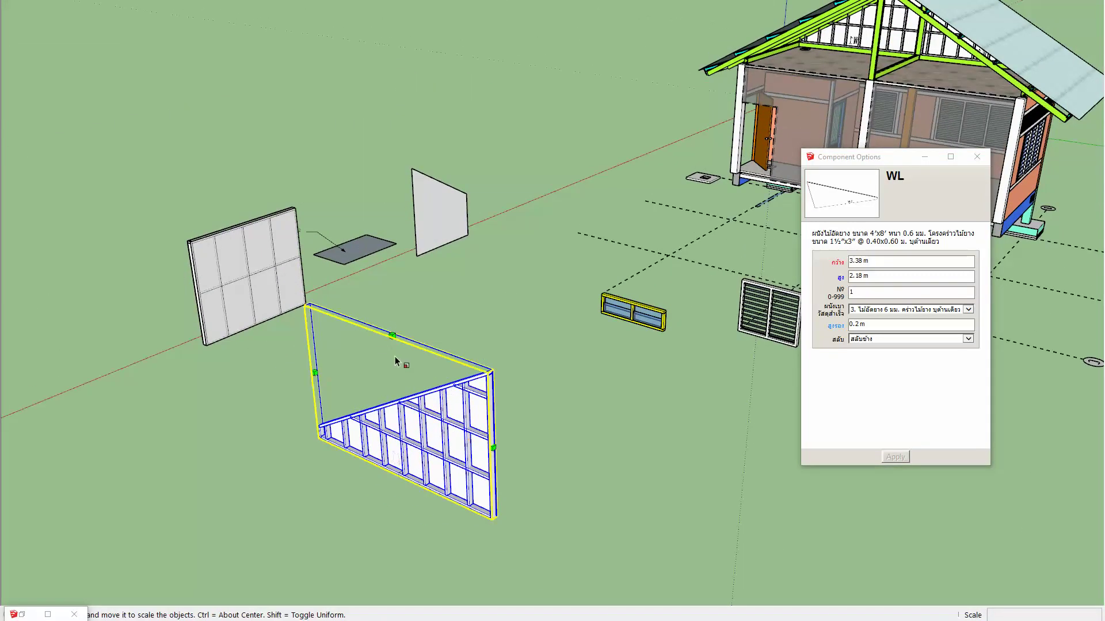
mouse_move(391, 335)
left_mouse_down()
mouse_move(389, 134)
mouse_move(377, 136)
left_mouse_up()
left_click(910, 324)
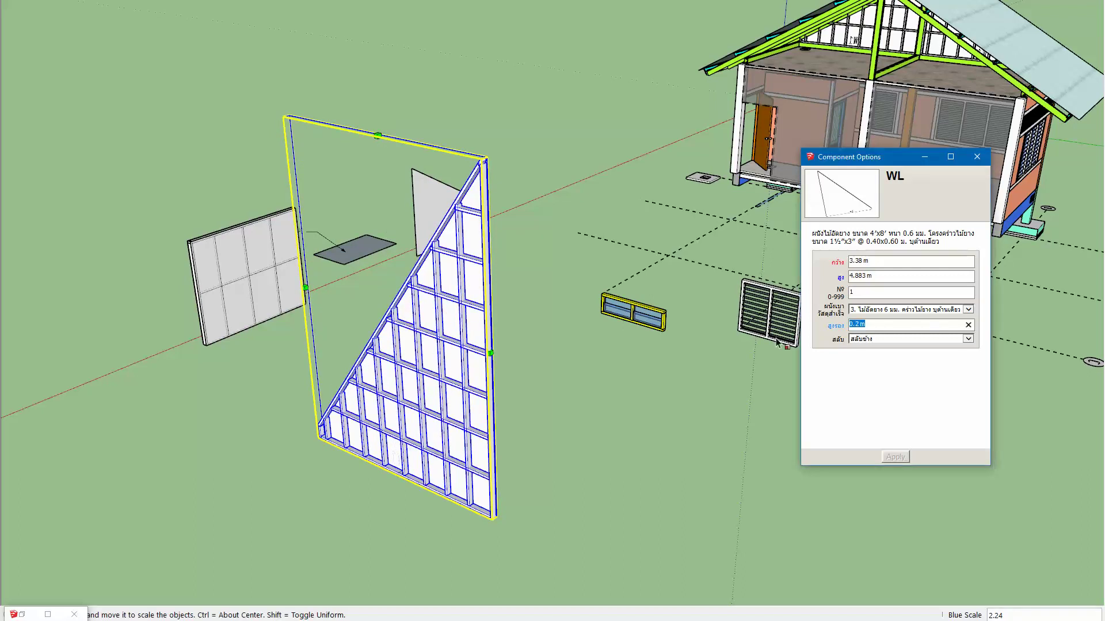
type("1")
key("Return")
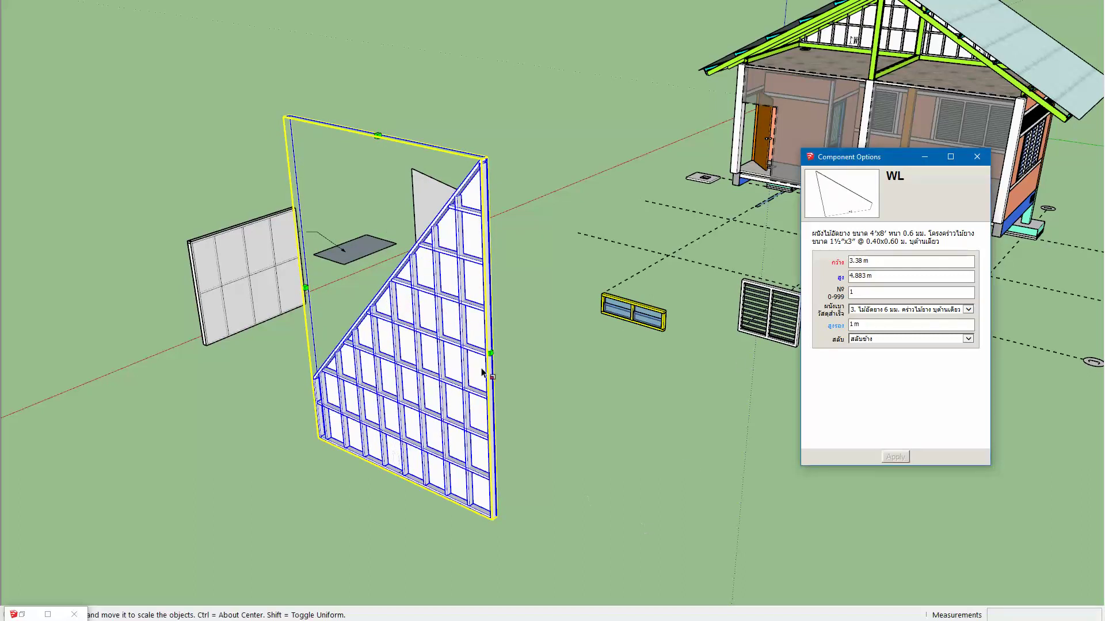
Step: Rescale the WL panel to 2.735 m high and about 5.61 m wide
left_click_drag(377, 135, 390, 297)
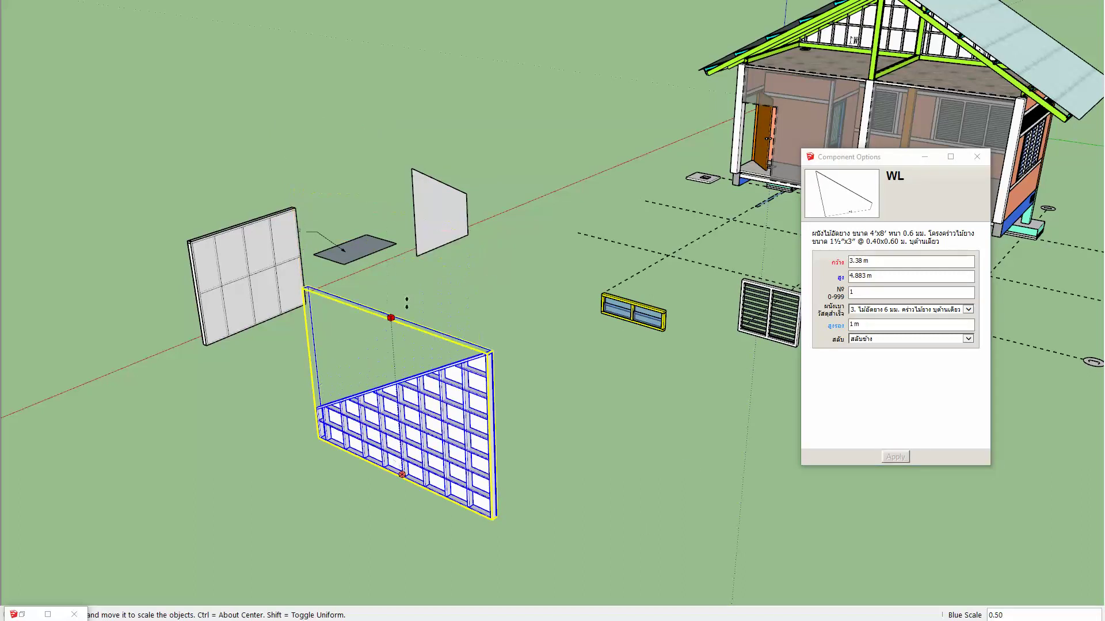
mouse_move(445, 446)
middle_mouse_down()
mouse_move(406, 333)
mouse_move(573, 313)
middle_mouse_up()
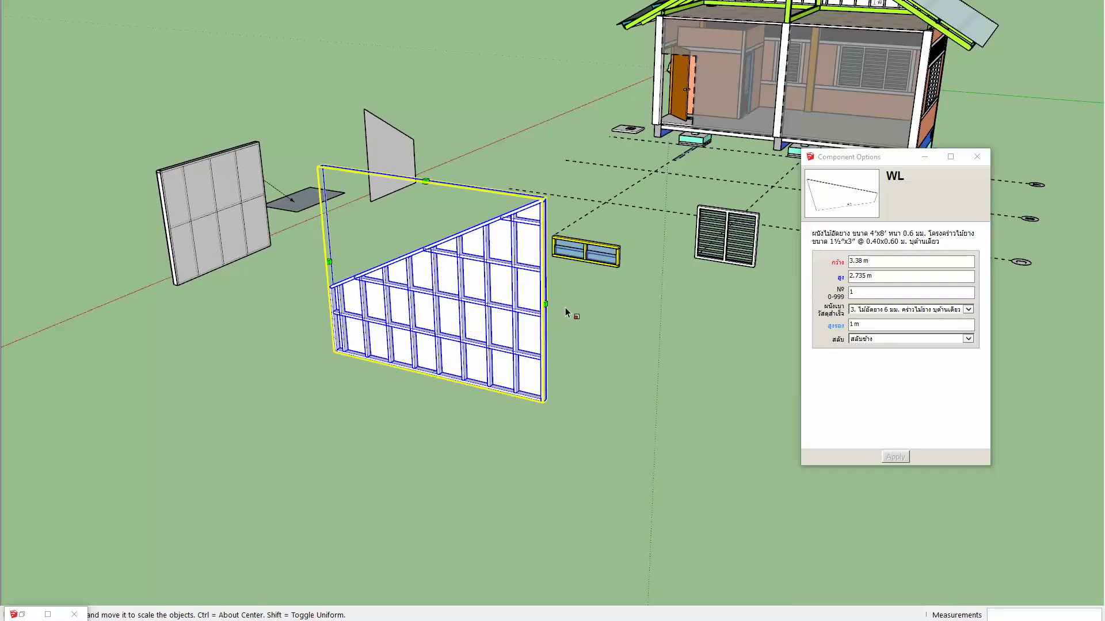
left_click_drag(542, 306, 716, 345)
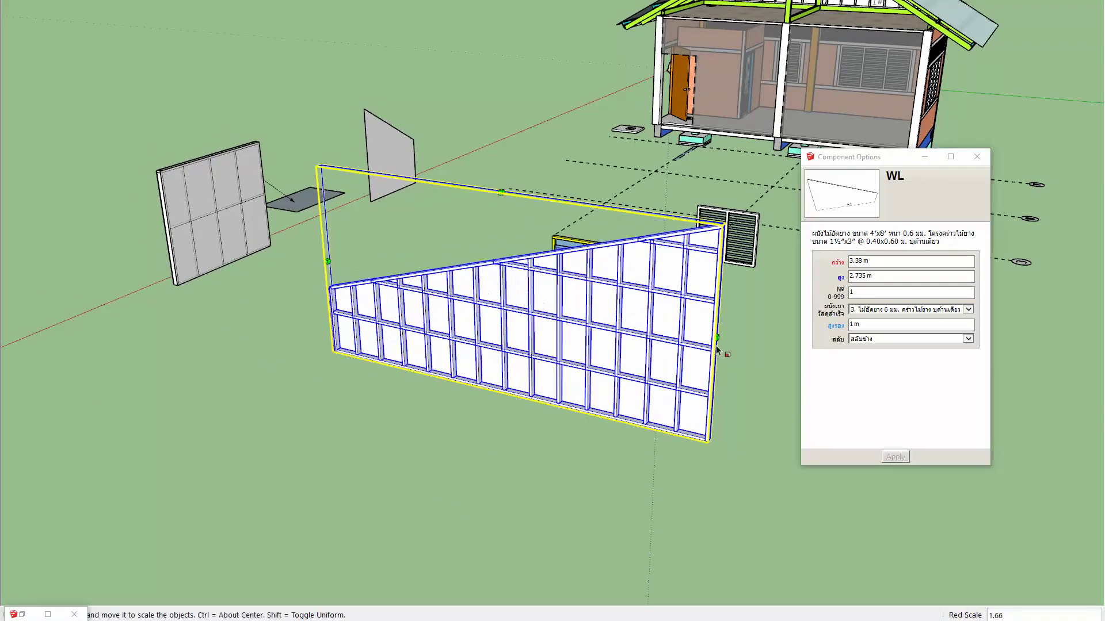
Step: Set the panel orientation to ปกติ (normal) and apply
left_click(872, 346)
left_click(863, 336)
left_click(907, 452)
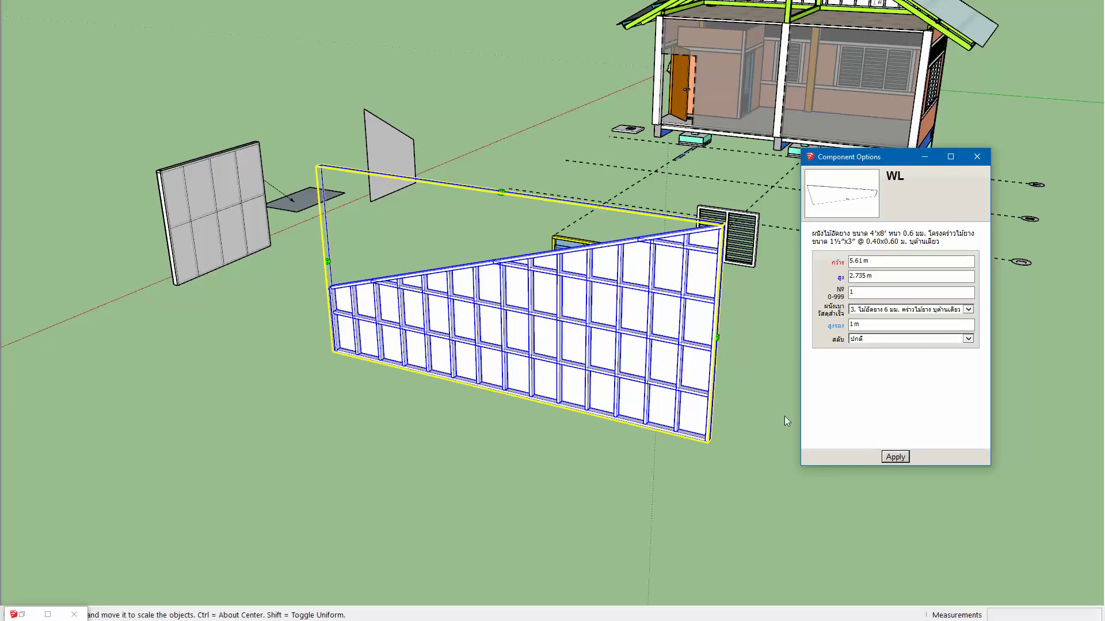
Step: Apply material 25, 6 mm smooth sheet, and enter width 6 m and height 3 m
left_click(918, 314)
left_click(906, 482)
left_click(894, 457)
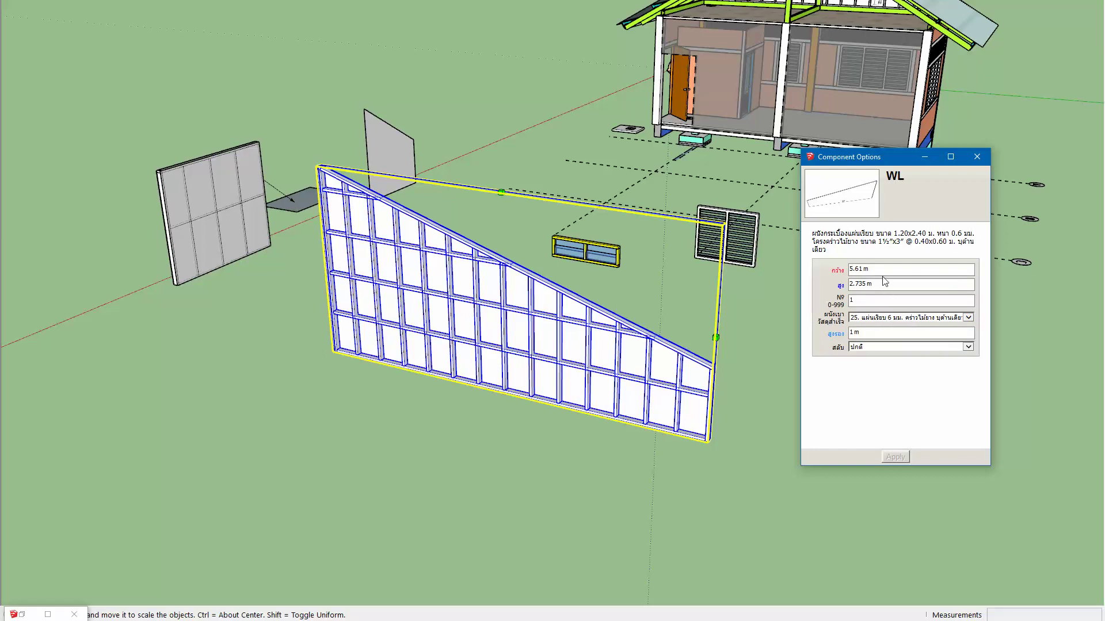
type("6")
key("Tab")
type("3")
key("Return")
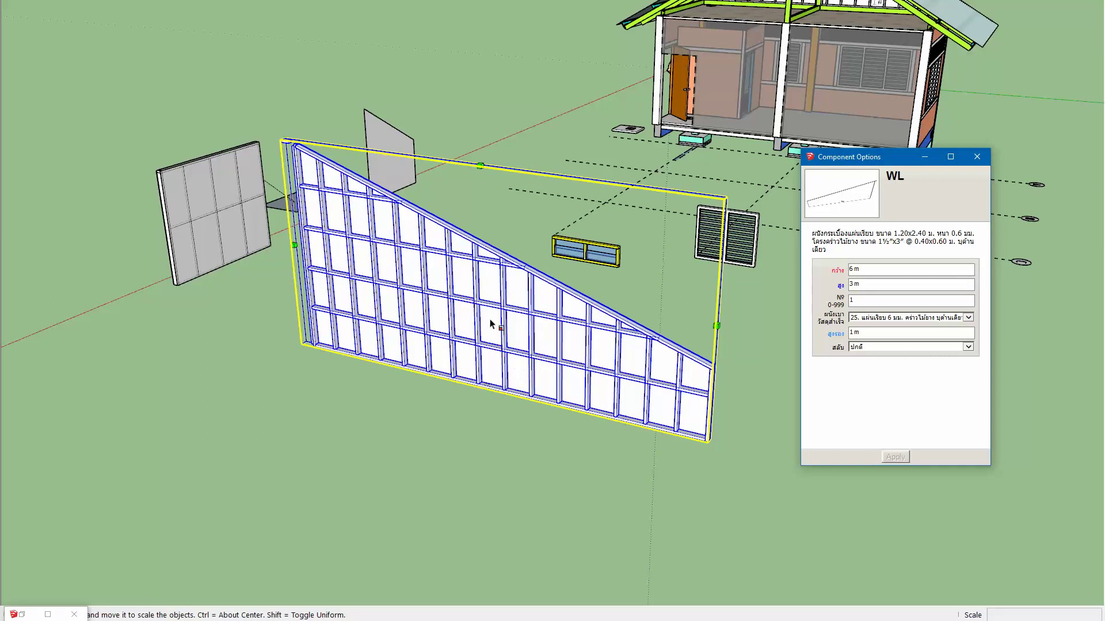
Step: Squash the panel to a 0.75 m strip, then raise it back to 1.74 m high
middle_click_drag(493, 320, 477, 188)
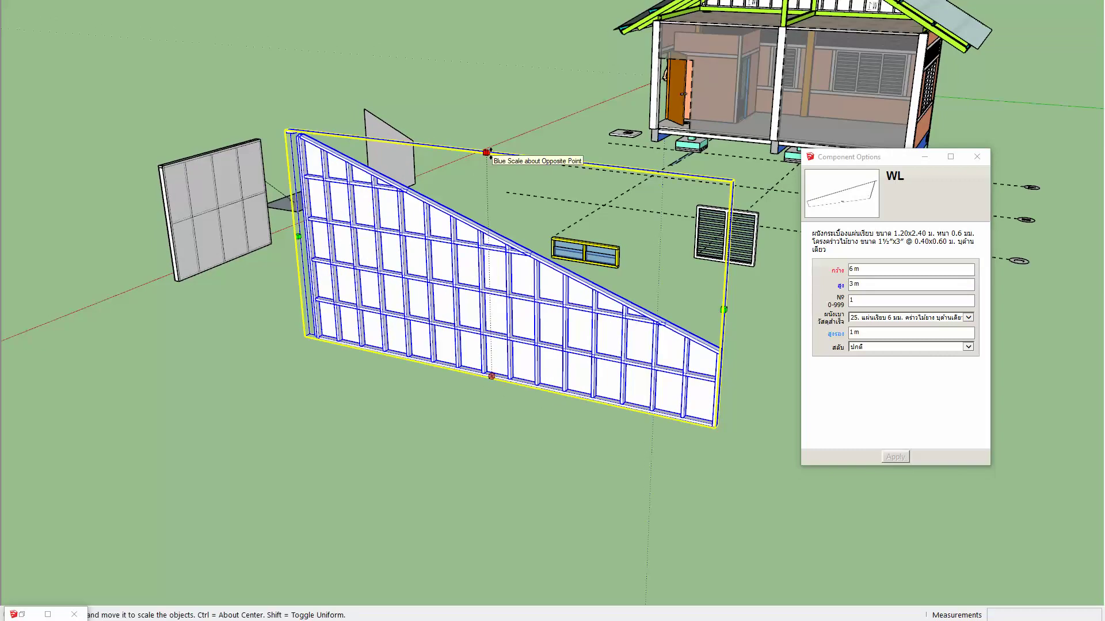
left_click_drag(489, 153, 528, 334)
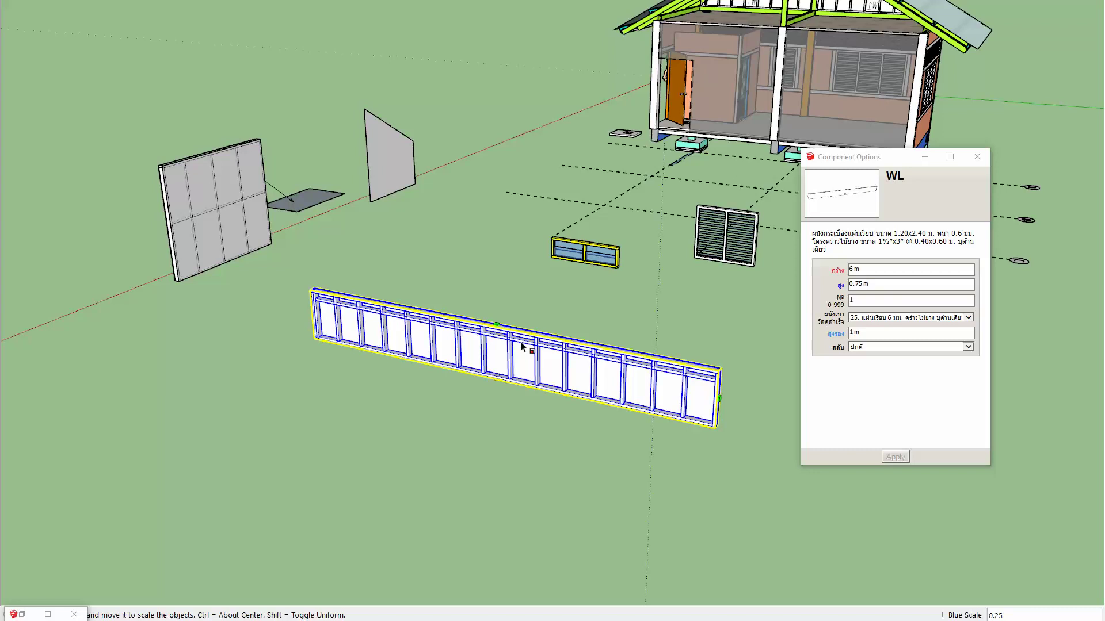
scroll(522, 346, "up", 1)
scroll(525, 348, "up", 1)
middle_click_drag(547, 369, 496, 357)
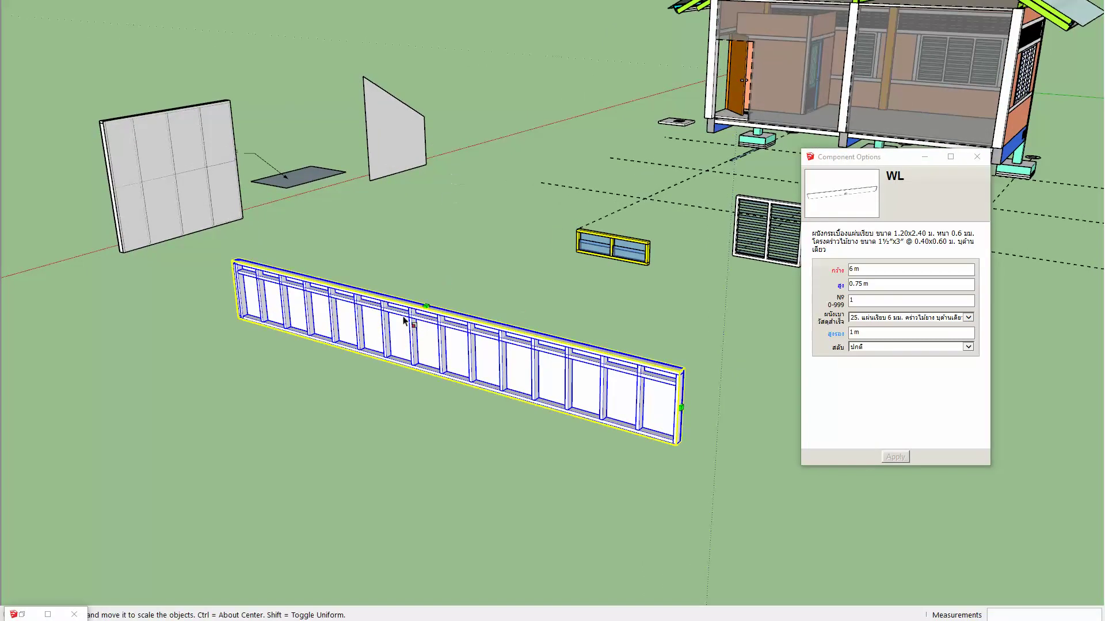
mouse_move(426, 307)
left_mouse_down()
mouse_move(435, 249)
mouse_move(426, 218)
left_mouse_up()
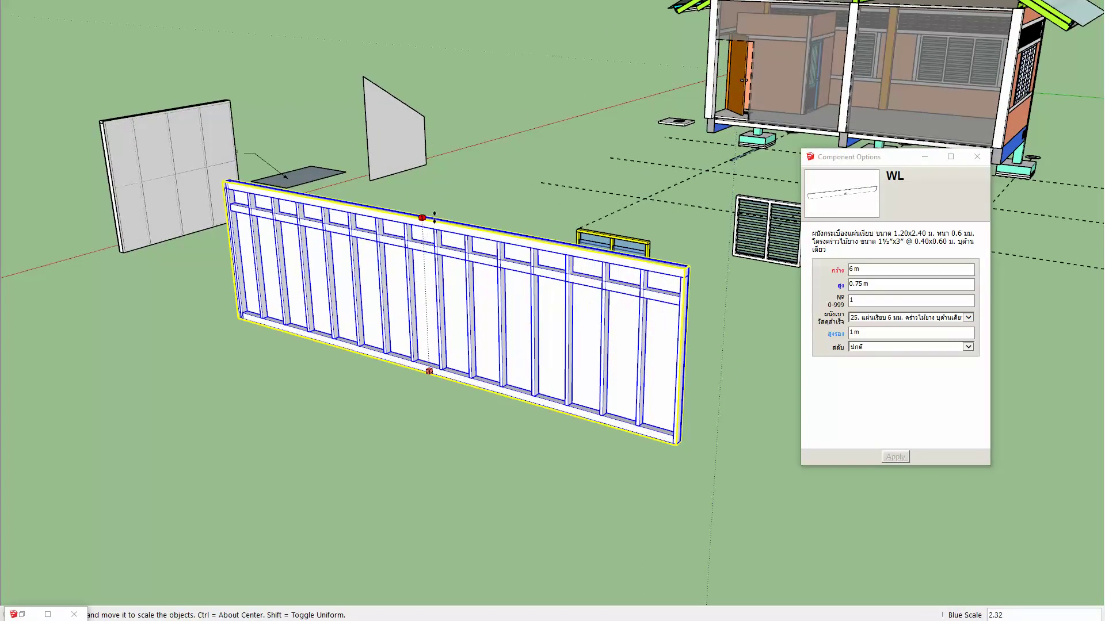
left_click(868, 335)
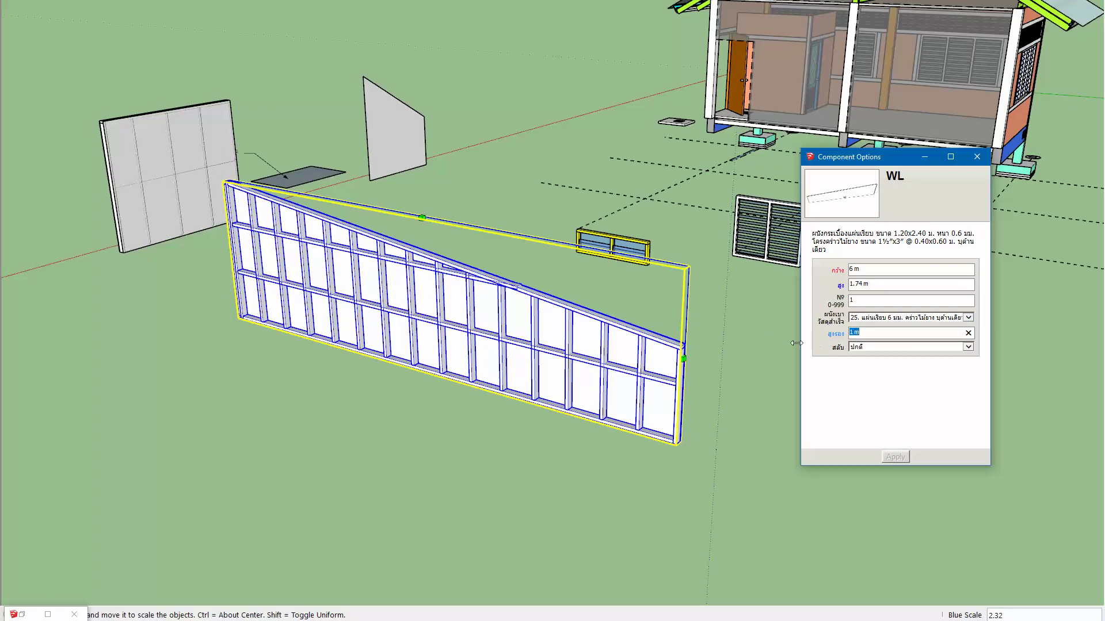
Step: Set the low-corner height to 2 m and raise the wall to 2.839 m high
type("2")
key("Return")
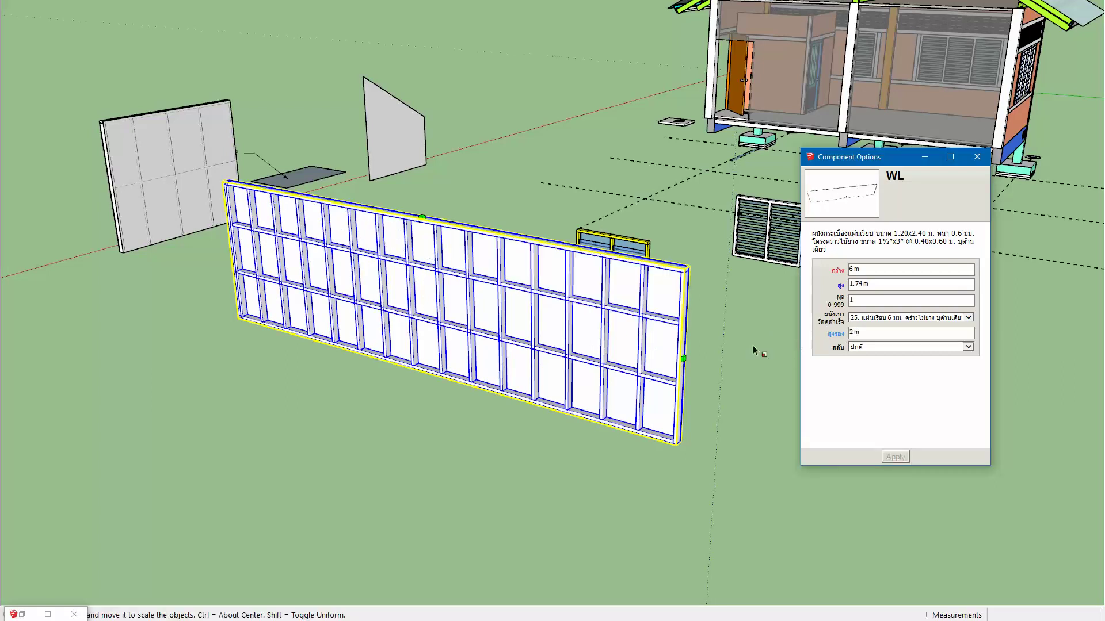
middle_click_drag(570, 344, 547, 362)
left_click_drag(406, 241, 410, 276)
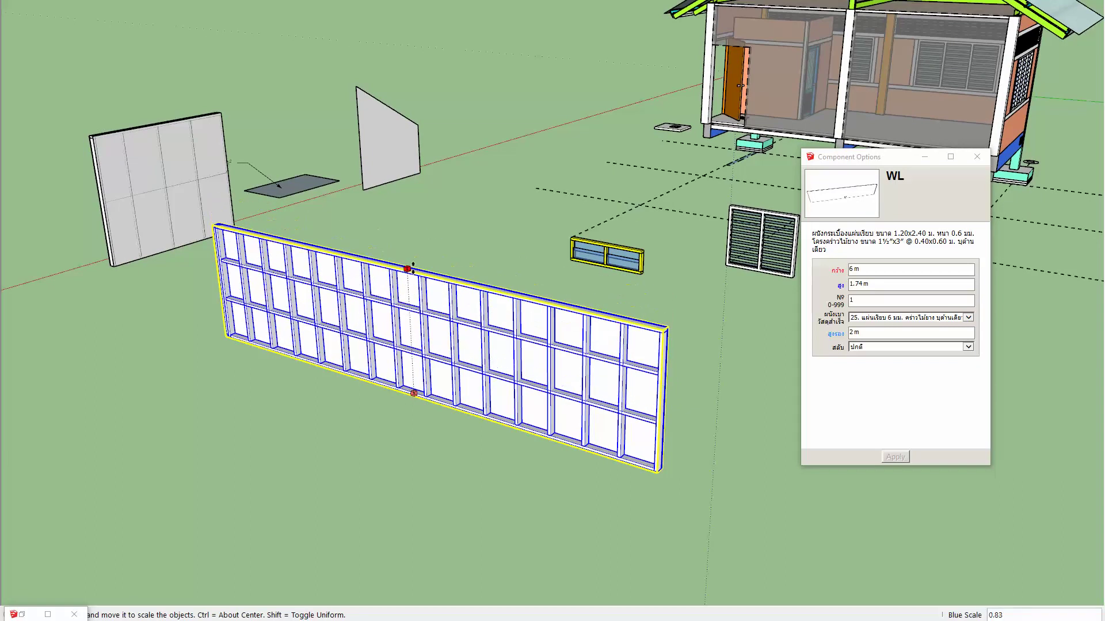
left_click_drag(410, 277, 403, 190)
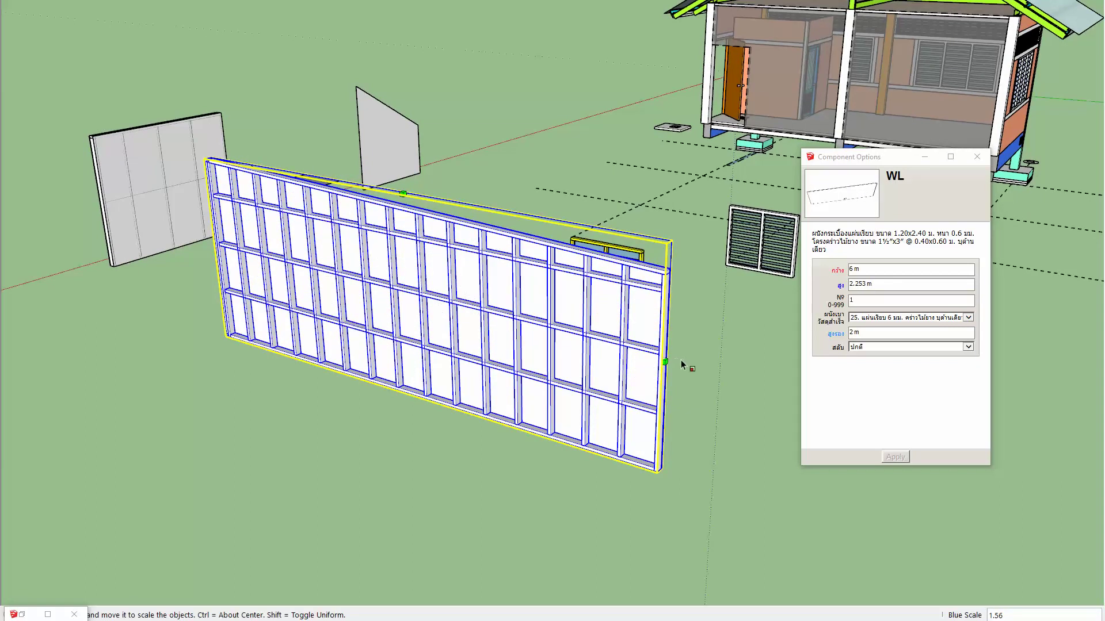
left_click_drag(403, 194, 400, 137)
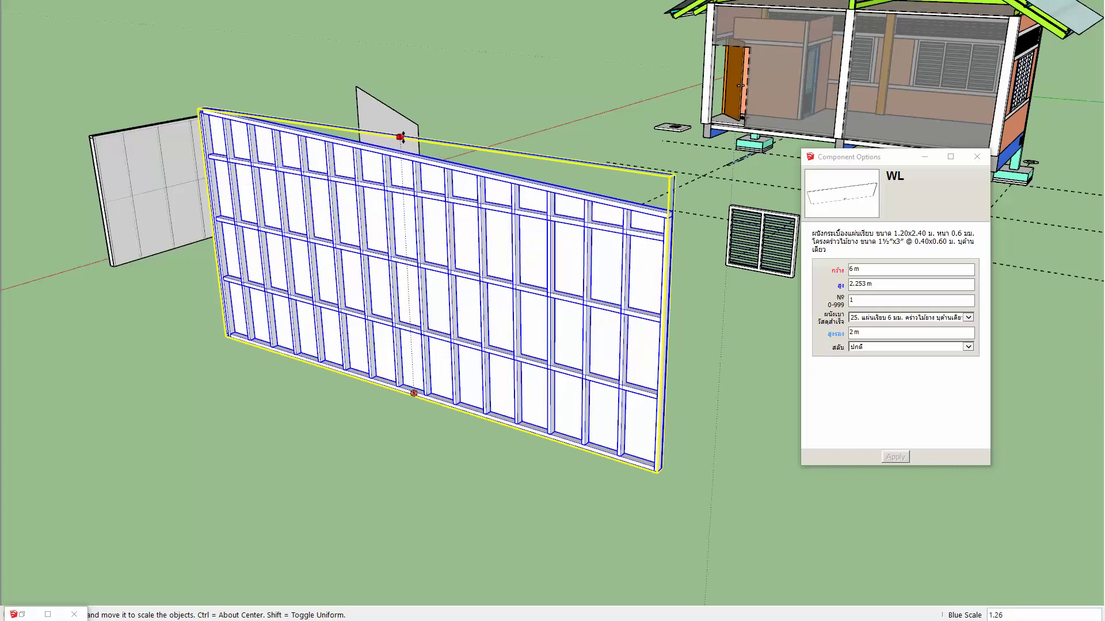
Step: Switch the panel orientation to สลับข้าง (swapped side) and apply
left_click(968, 348)
left_click(880, 357)
left_click(892, 458)
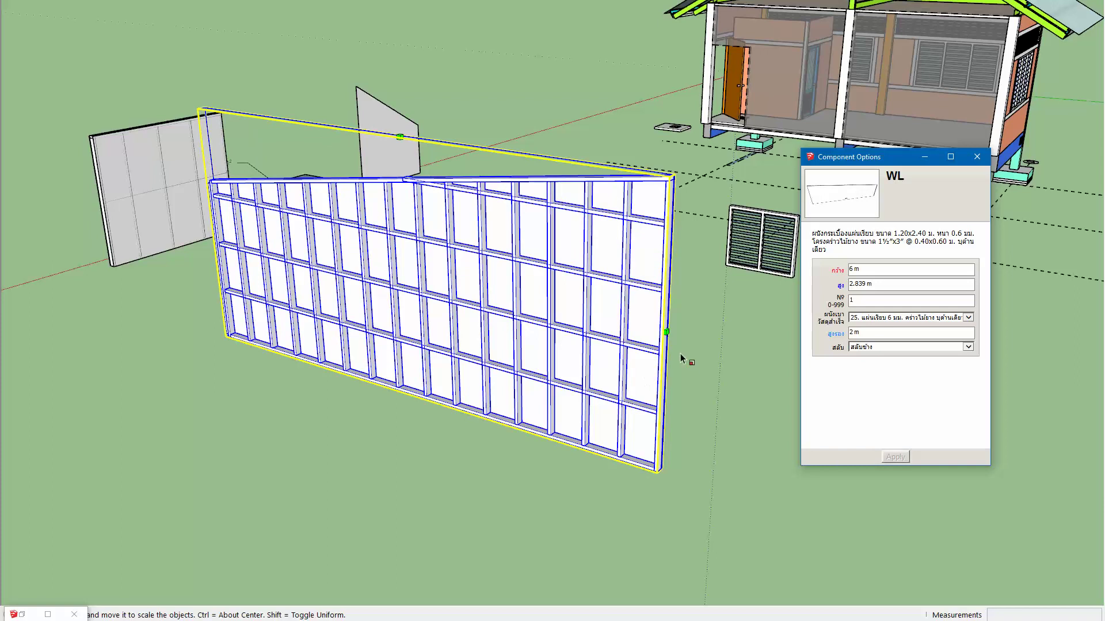
Step: Narrow the wall to 3.96 m wide and apply a 1 m low-corner height
left_click_drag(666, 333, 482, 289)
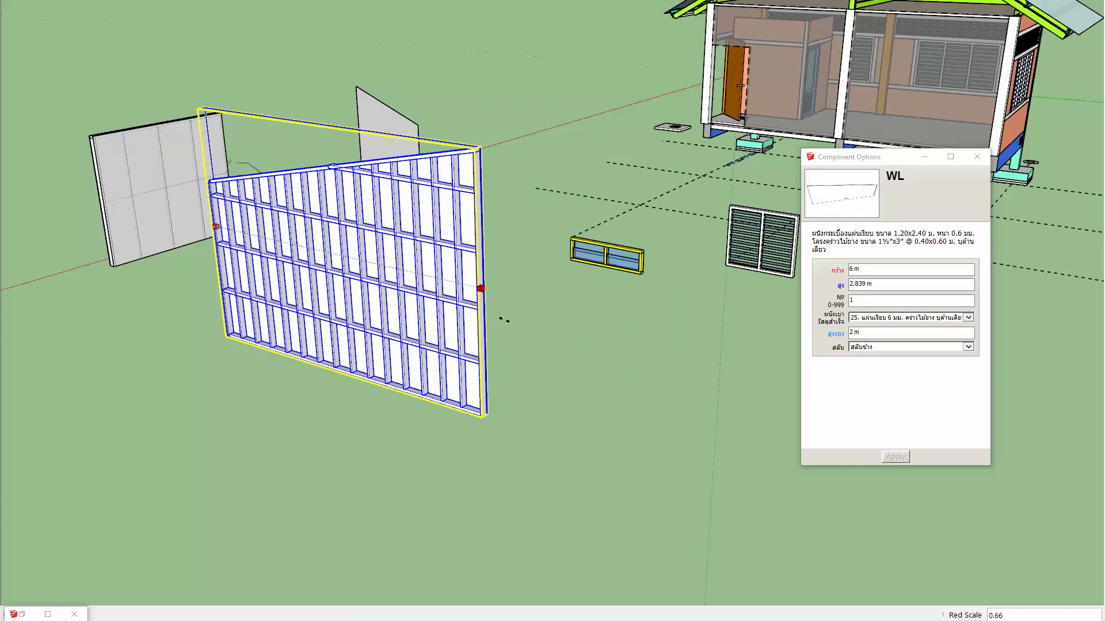
left_click(871, 329)
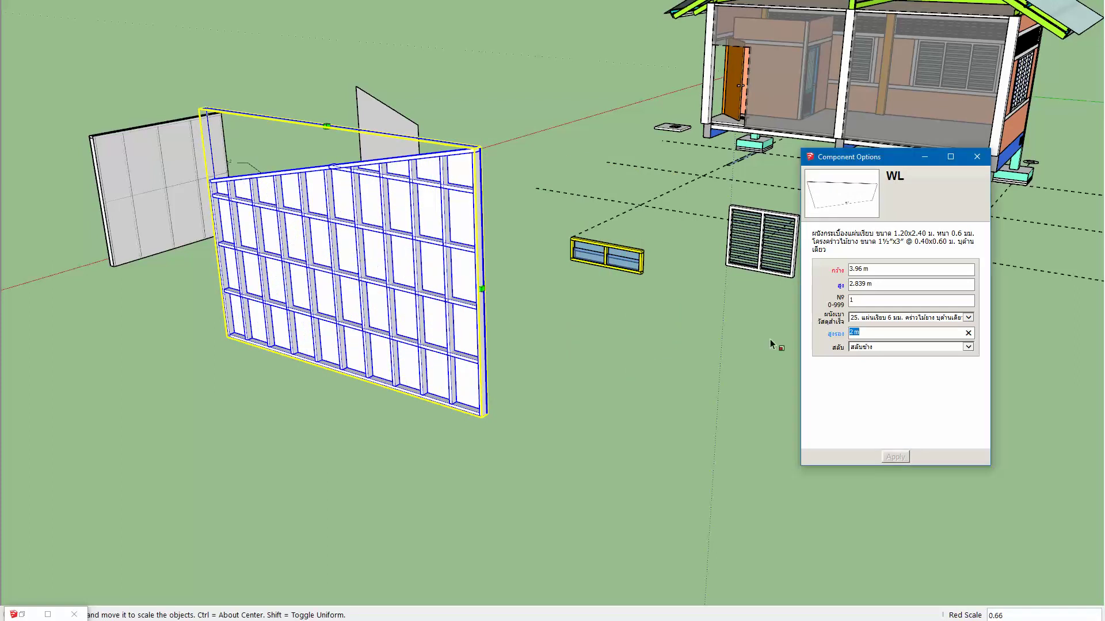
type("1")
left_click(898, 459)
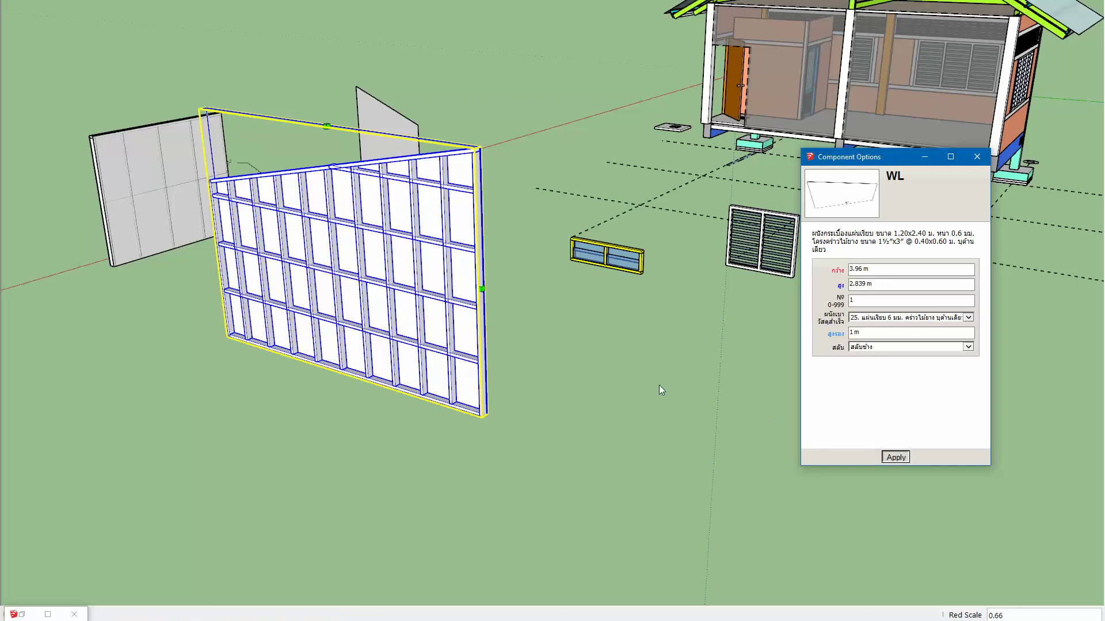
Step: Orbit to the house front showing both W1 gable panels with the WL panel above
mouse_move(357, 326)
middle_mouse_down()
mouse_move(530, 316)
mouse_move(98, 503)
mouse_move(224, 309)
mouse_move(185, 283)
mouse_move(387, 327)
mouse_move(333, 348)
mouse_move(525, 429)
mouse_move(500, 466)
middle_mouse_up()
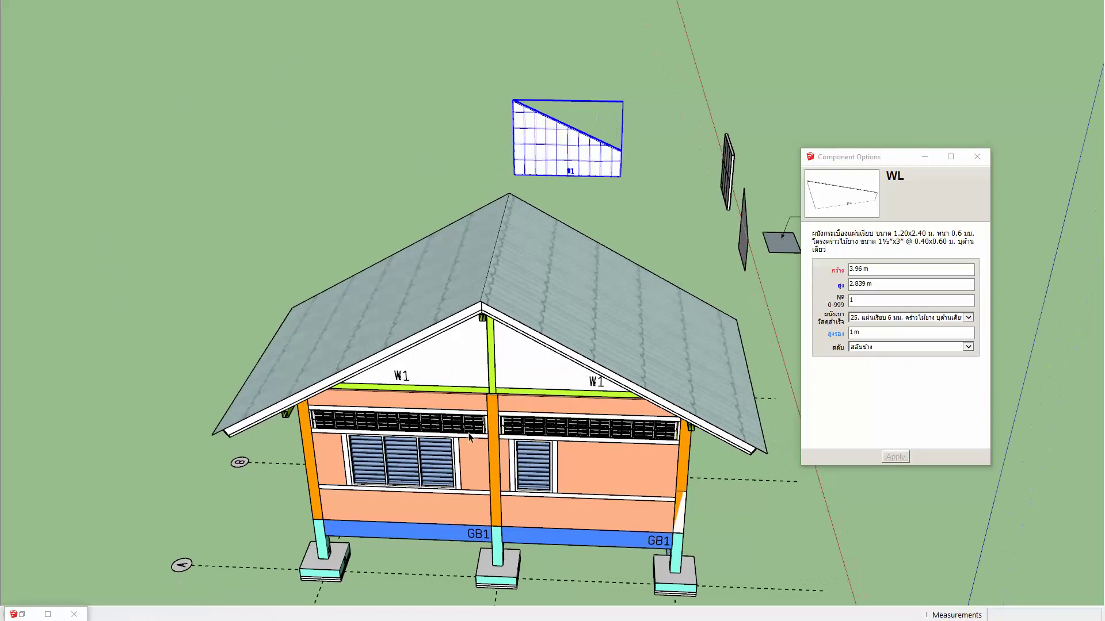